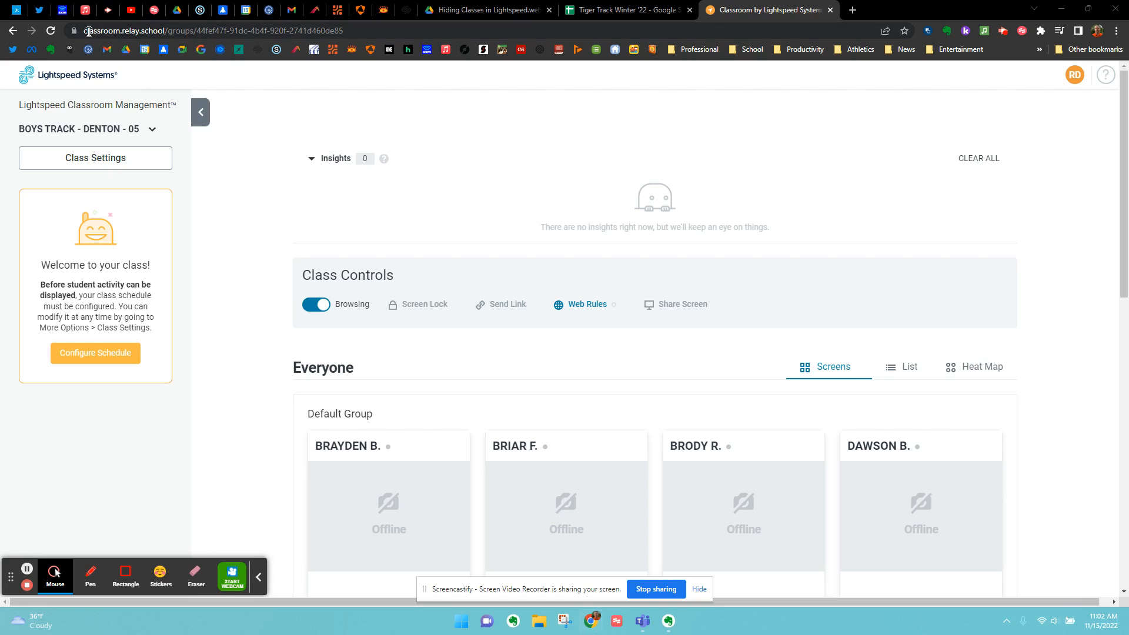
# - Highlight the classroom.relay.school address and view the list of available classes without switching class
pyautogui.moveTo(83, 30); pyautogui.dragTo(166, 31)
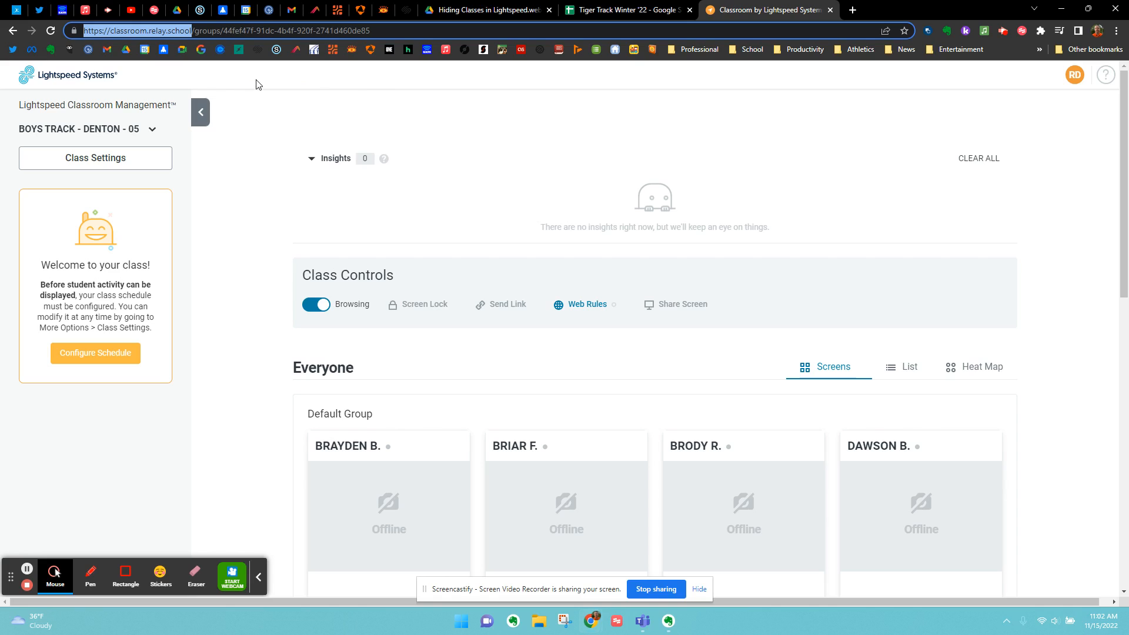
pyautogui.click(254, 82)
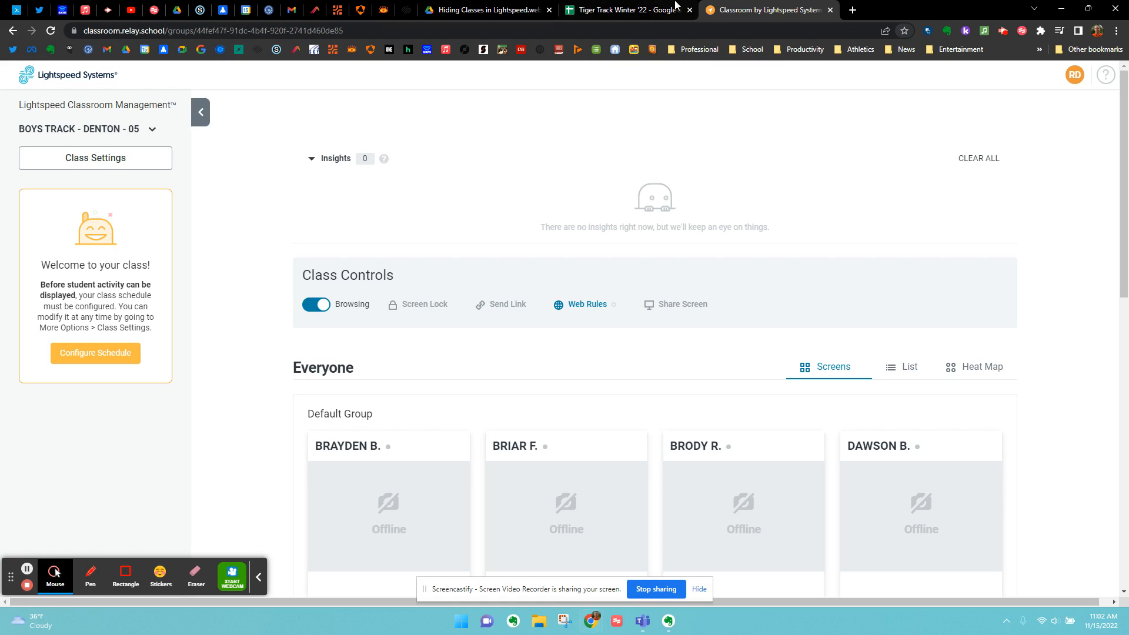
pyautogui.click(111, 135)
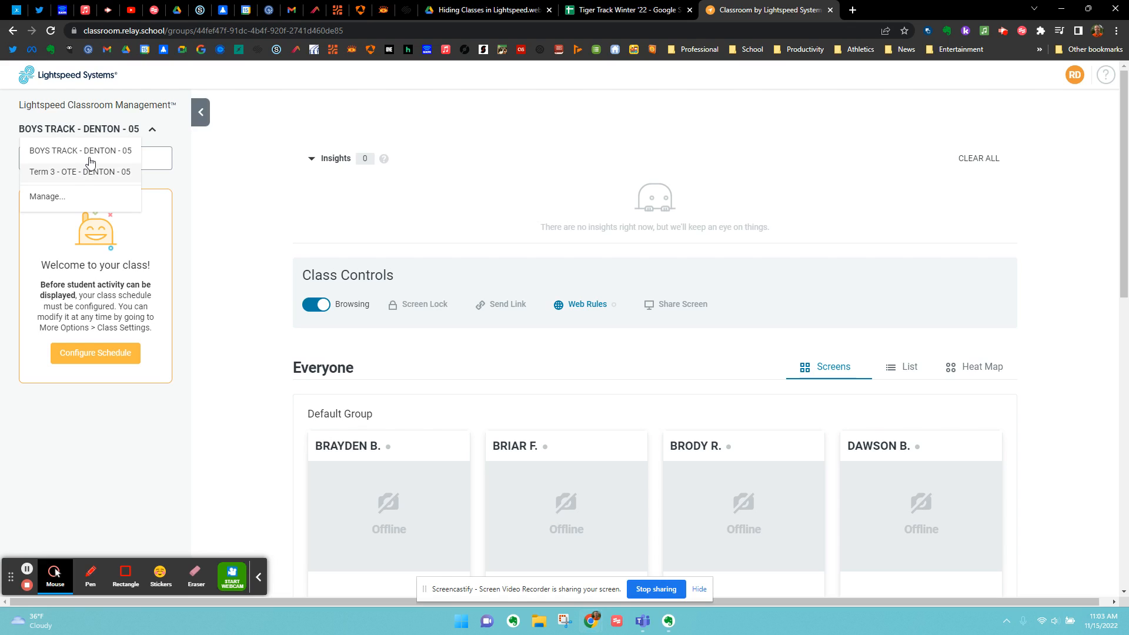
pyautogui.click(248, 110)
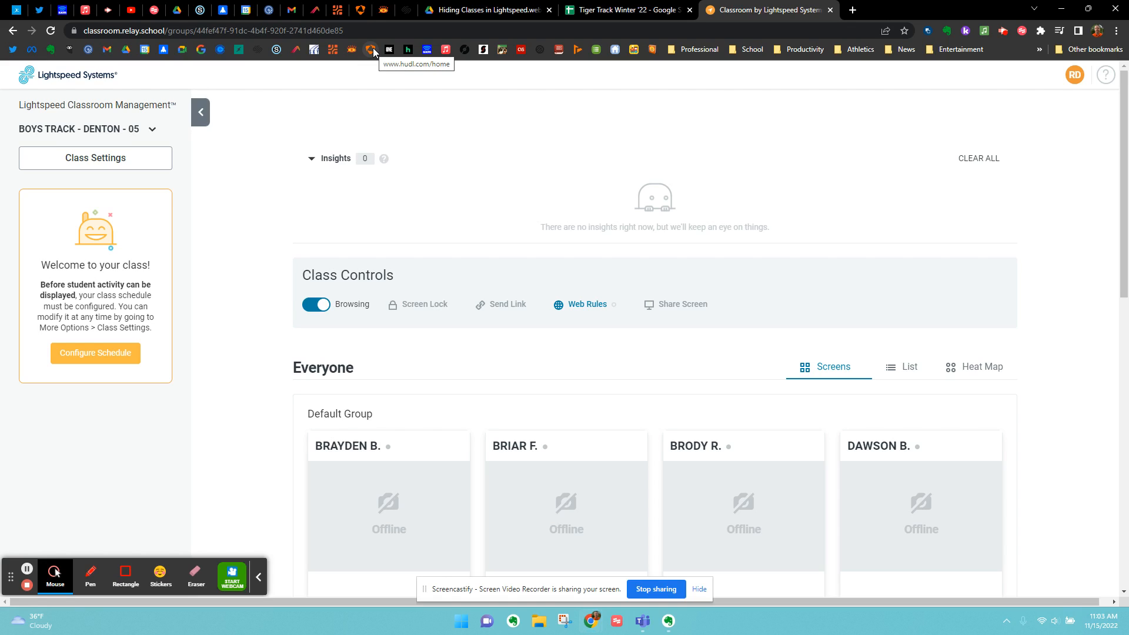
pyautogui.click(144, 135)
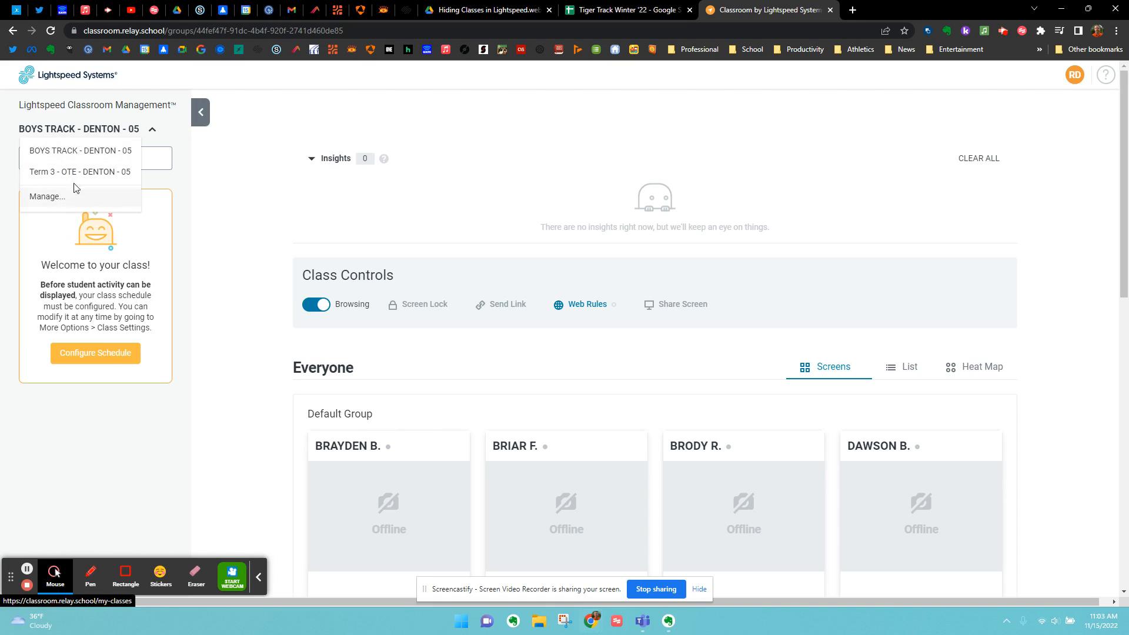
pyautogui.click(263, 120)
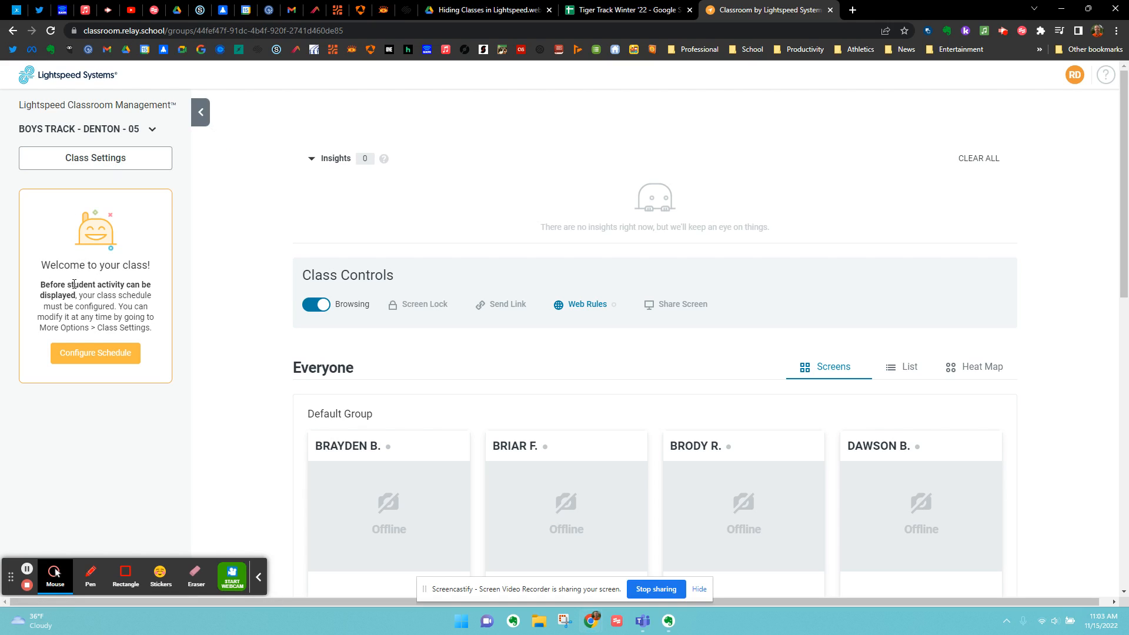
# - Open the Boys Track class settings and view the available schedule types, leaving the type on Bell
pyautogui.click(94, 159)
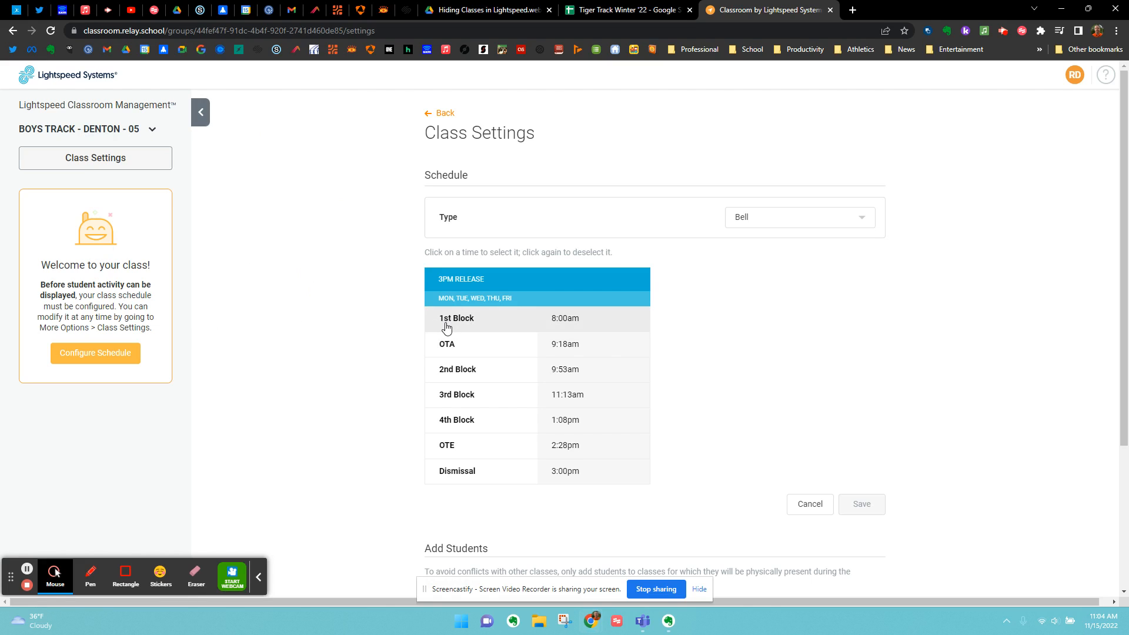
pyautogui.click(844, 219)
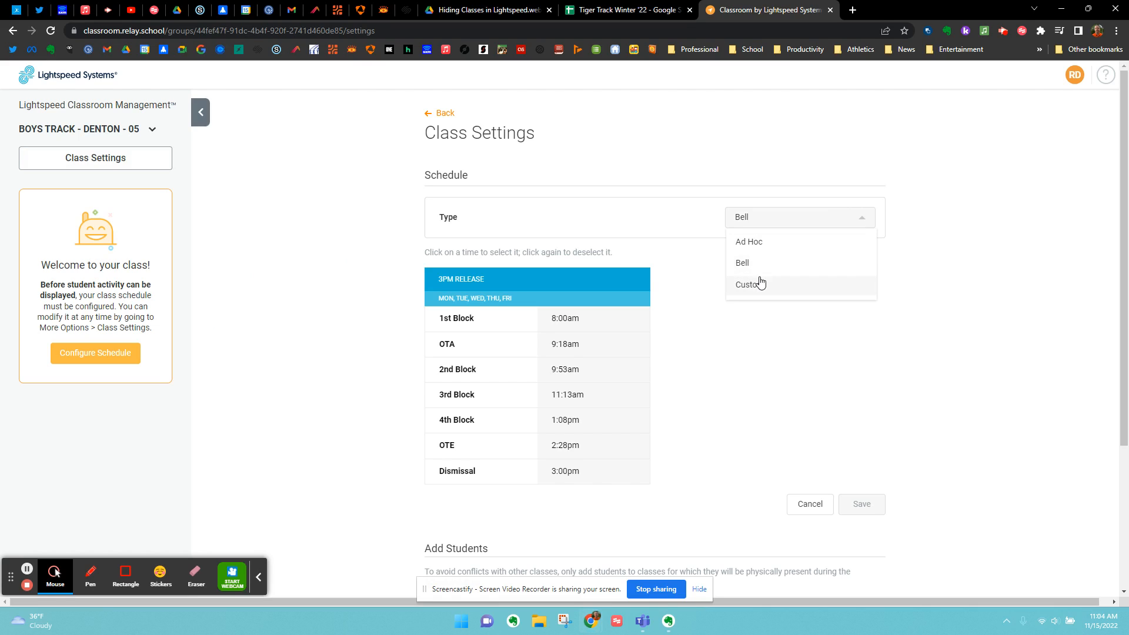
pyautogui.click(957, 322)
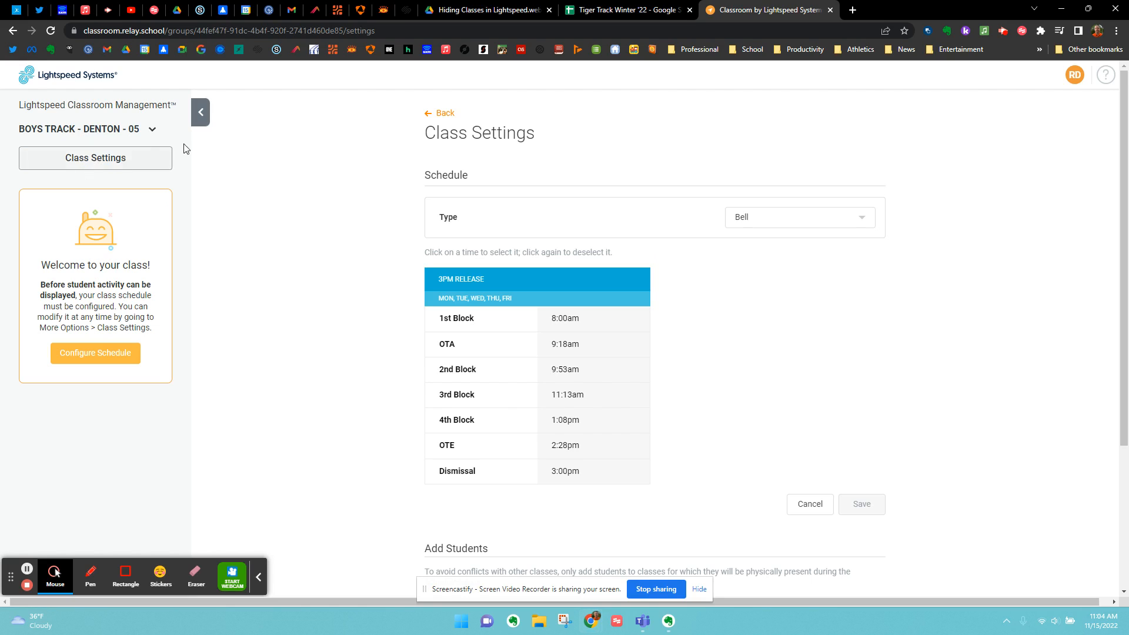
# - Return to the Boys Track class page and examine its class controls and the student screens in the Default Group
pyautogui.click(152, 129)
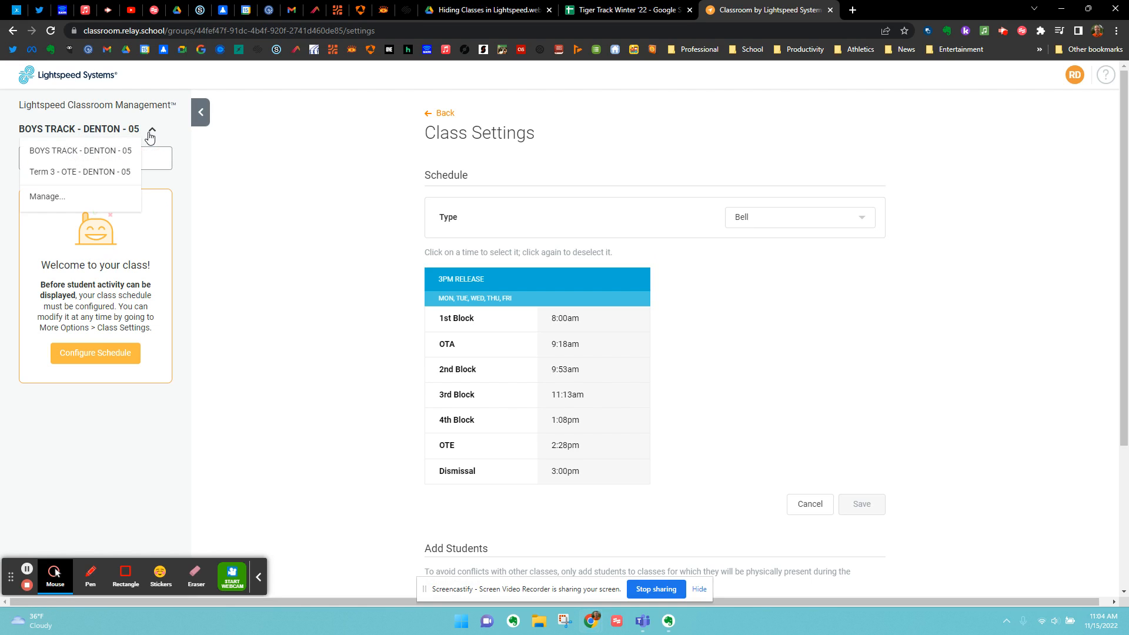
pyautogui.click(100, 152)
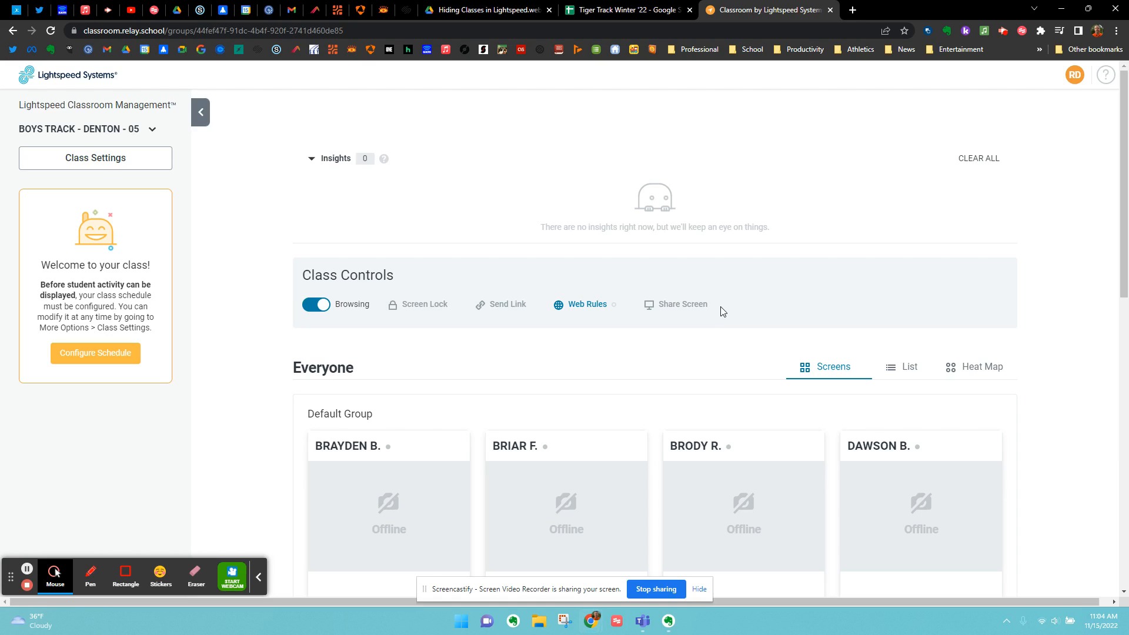
pyautogui.scroll(-1, 663, 352)
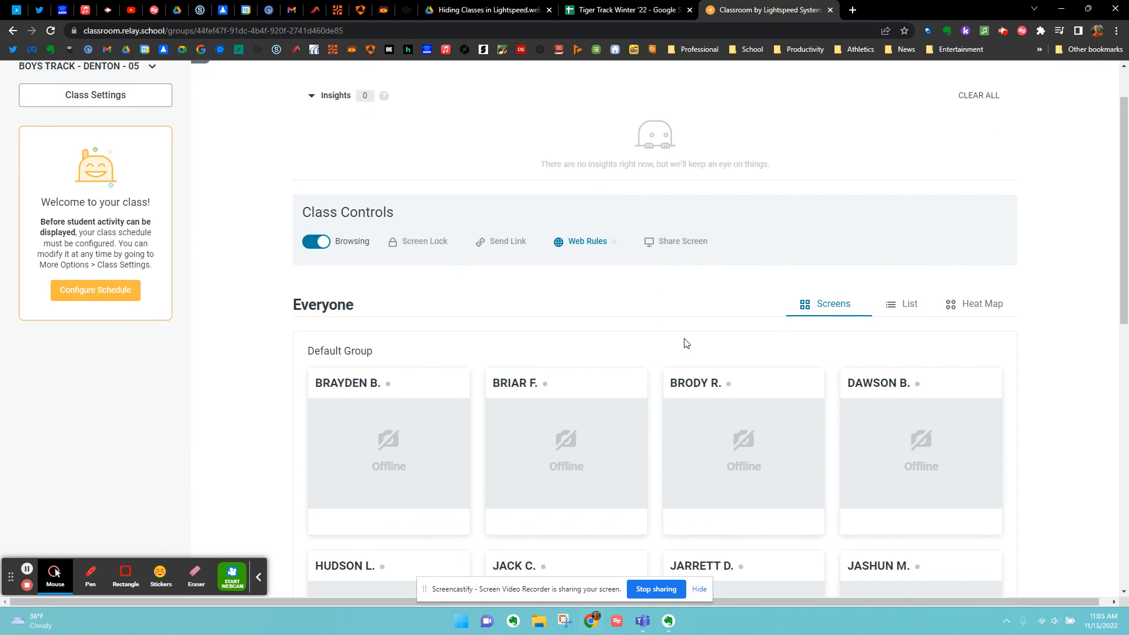
pyautogui.scroll(-2, 688, 341)
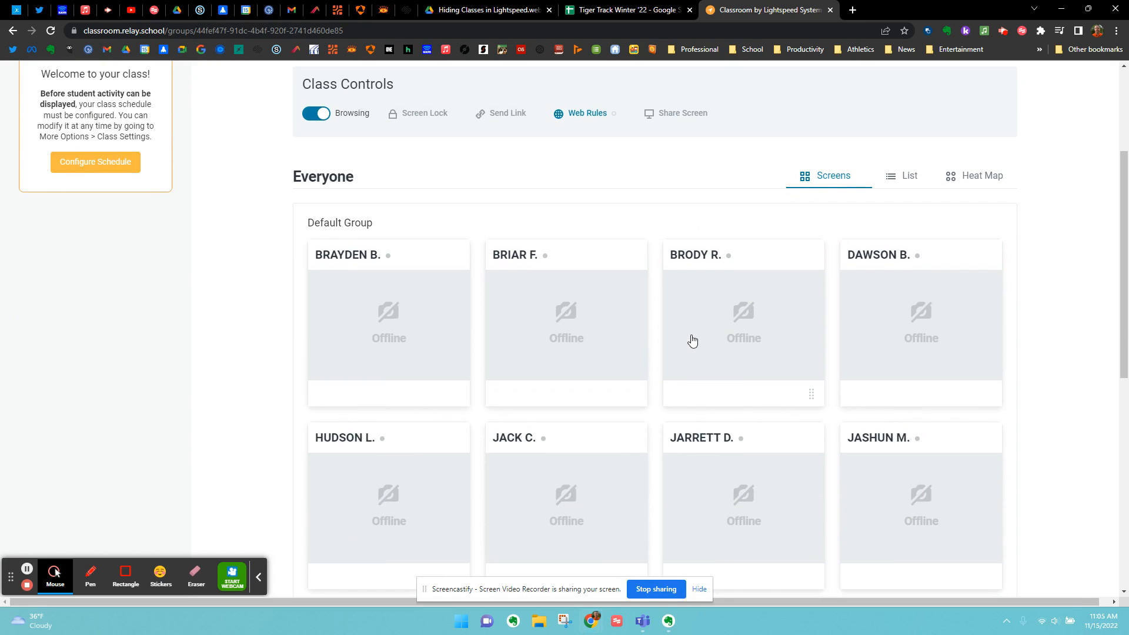
pyautogui.scroll(3, 692, 341)
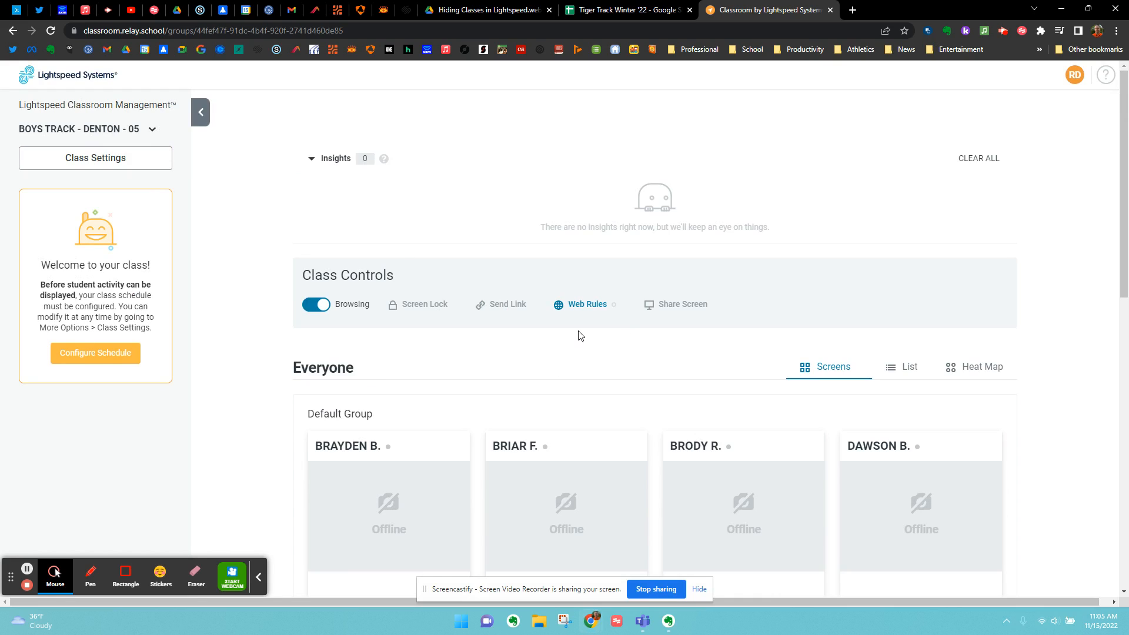
pyautogui.scroll(-2, 579, 332)
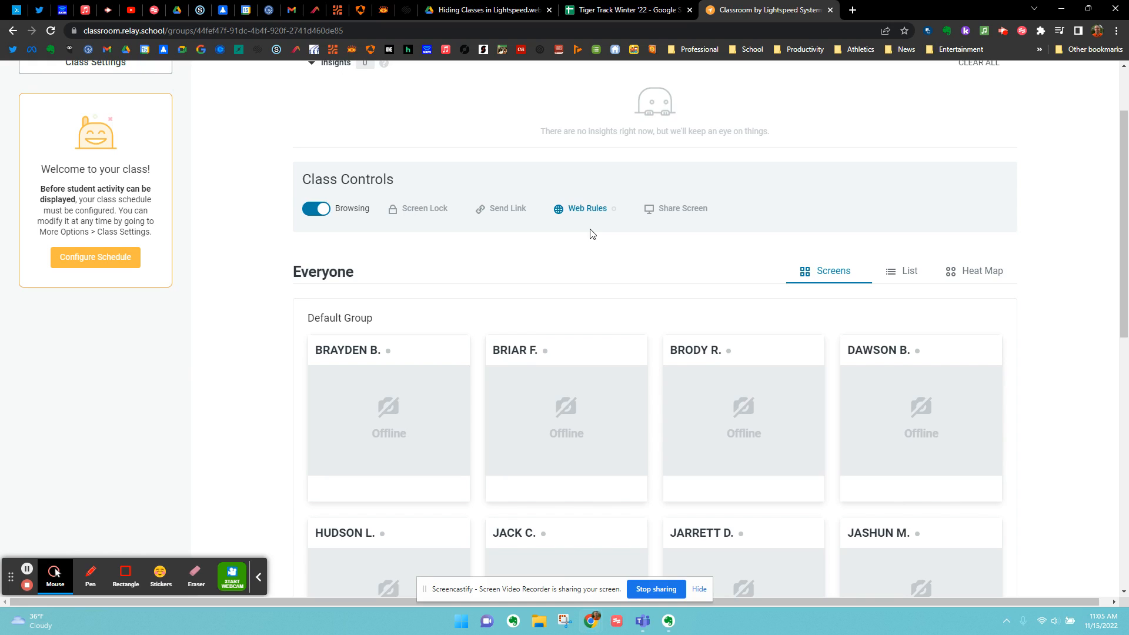
pyautogui.scroll(-3, 829, 285)
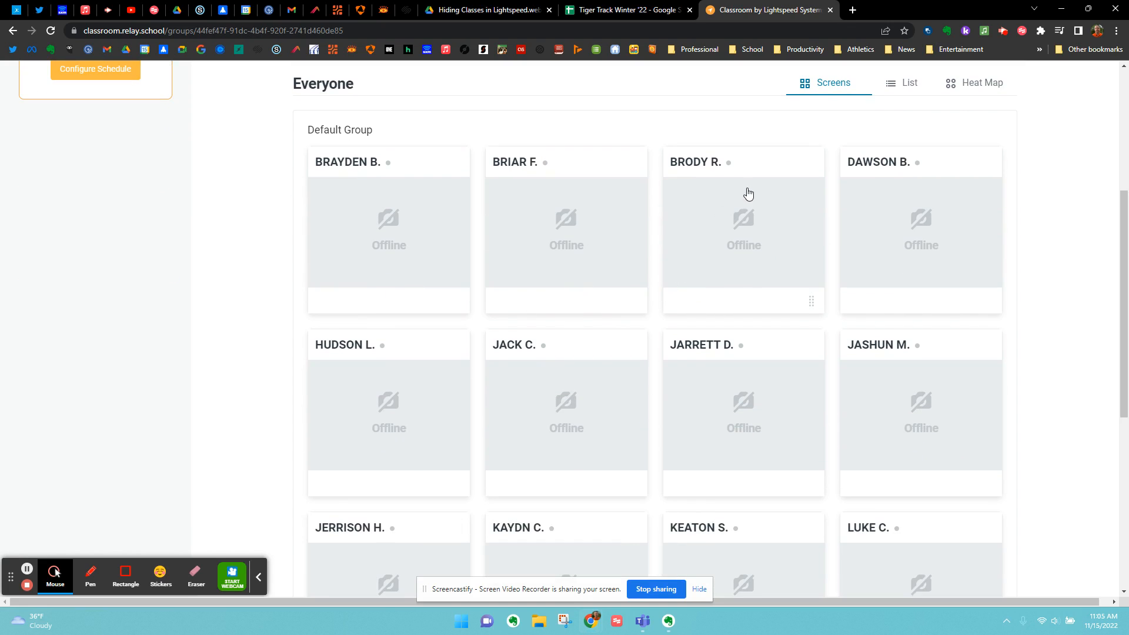
pyautogui.scroll(1, 778, 191)
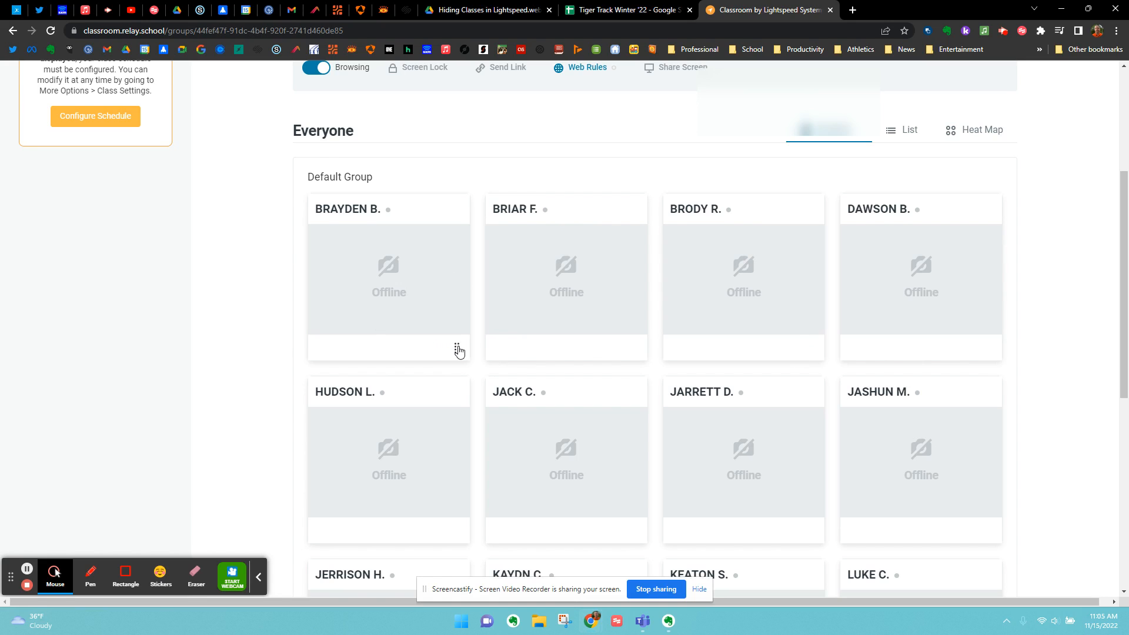
# - View the first student's browsing history, close it, and look over the remaining student screens
pyautogui.click(457, 346)
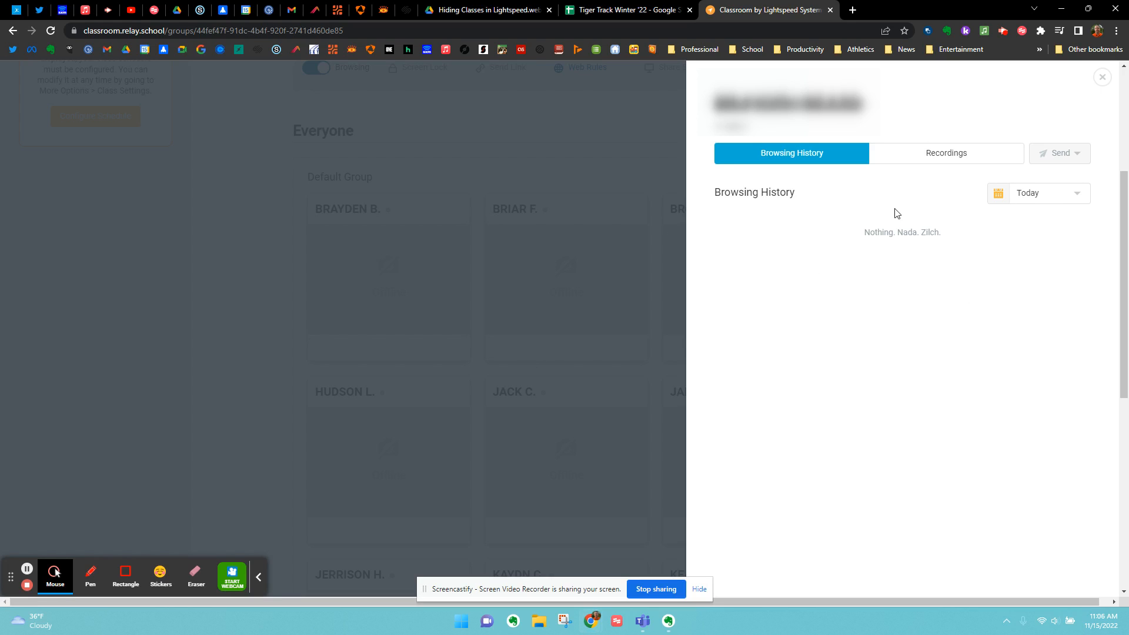
pyautogui.click(205, 327)
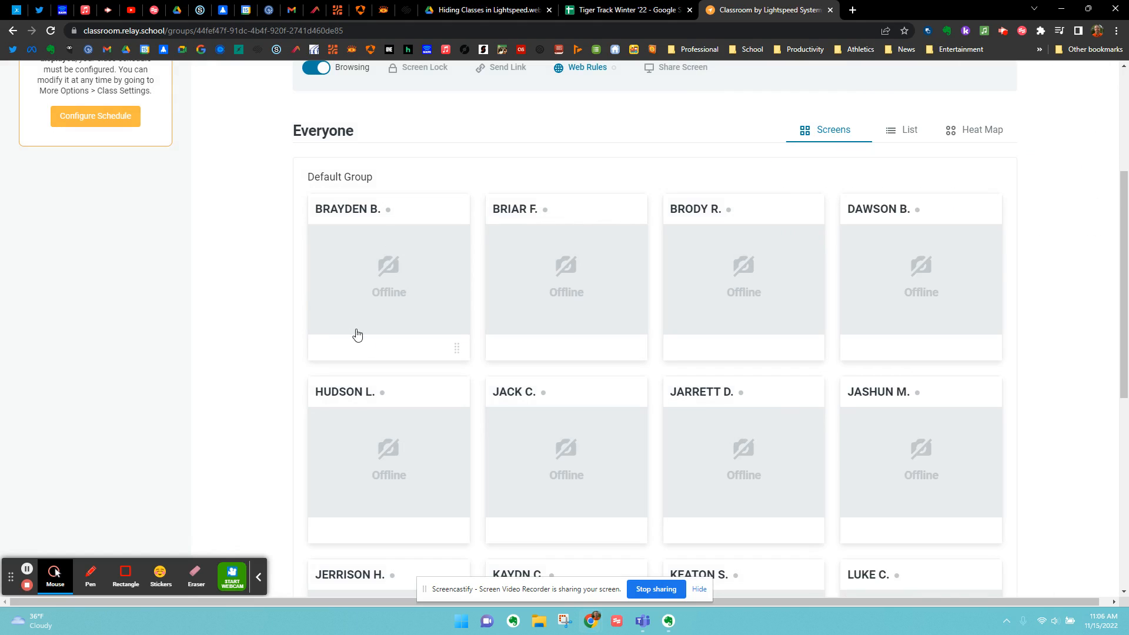
pyautogui.scroll(-6, 623, 321)
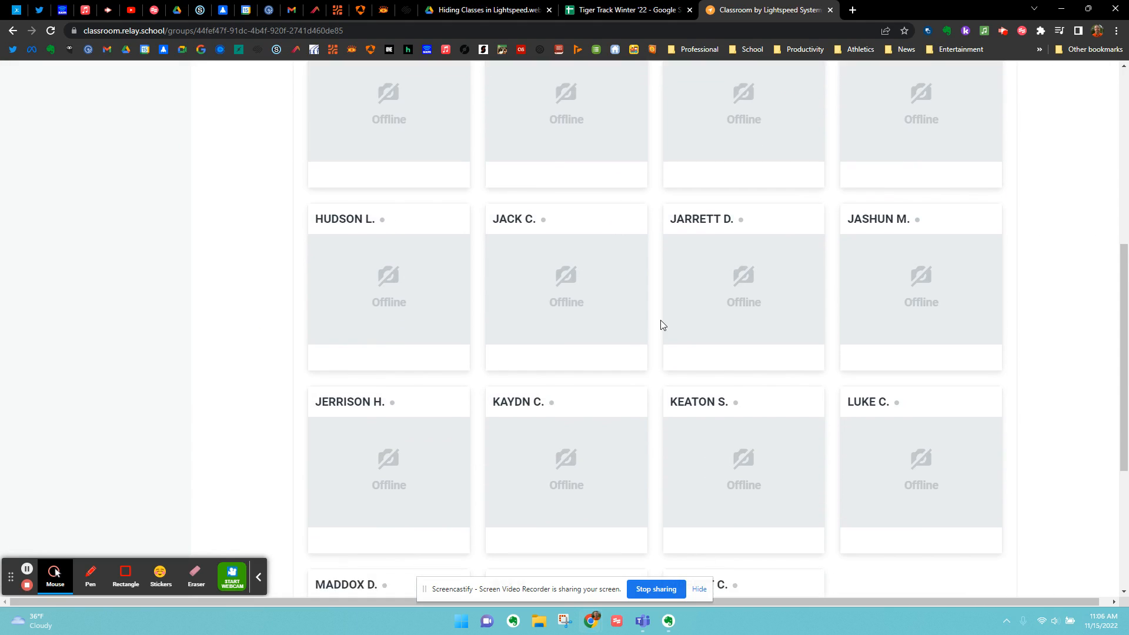
pyautogui.scroll(5, 665, 325)
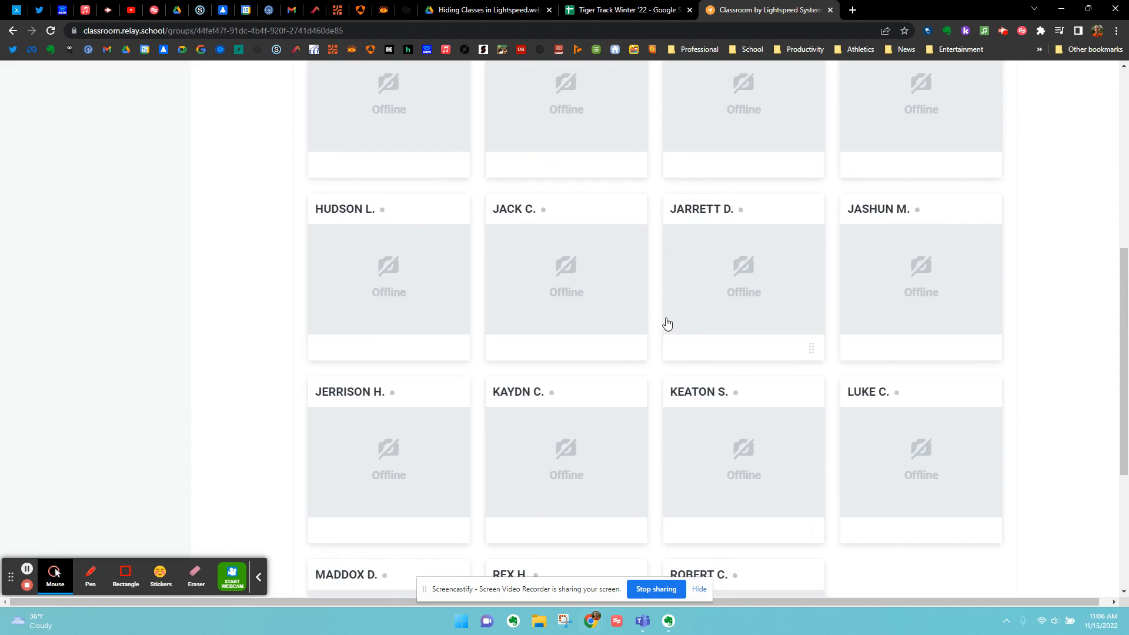
pyautogui.scroll(2, 667, 324)
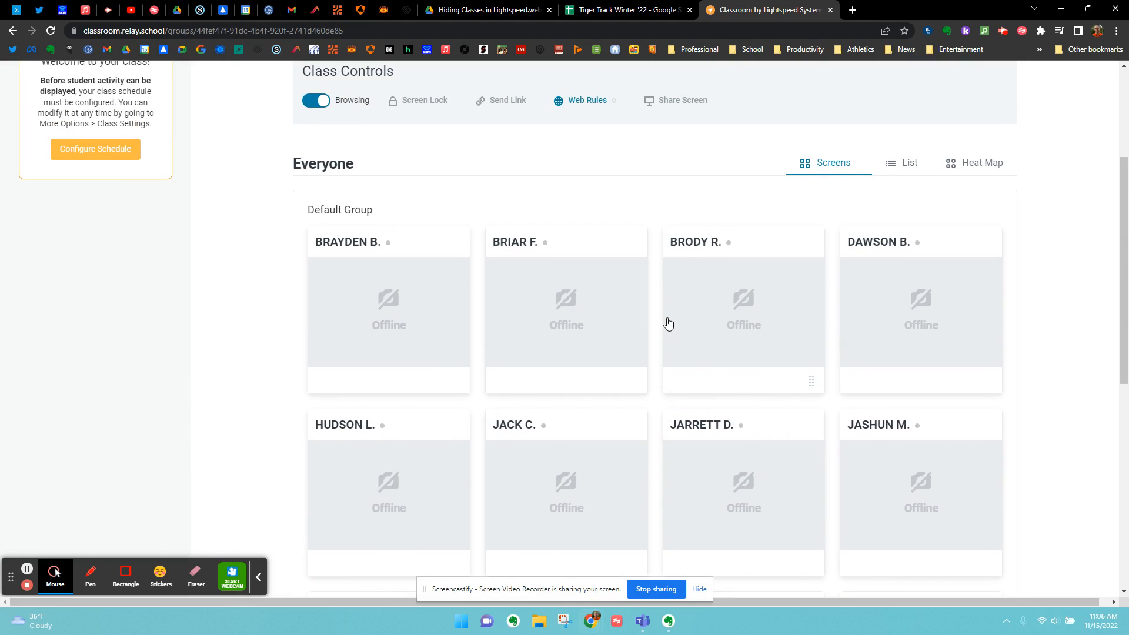
# - Show the students in List view and check the first listed student's browsing history for today
pyautogui.click(896, 165)
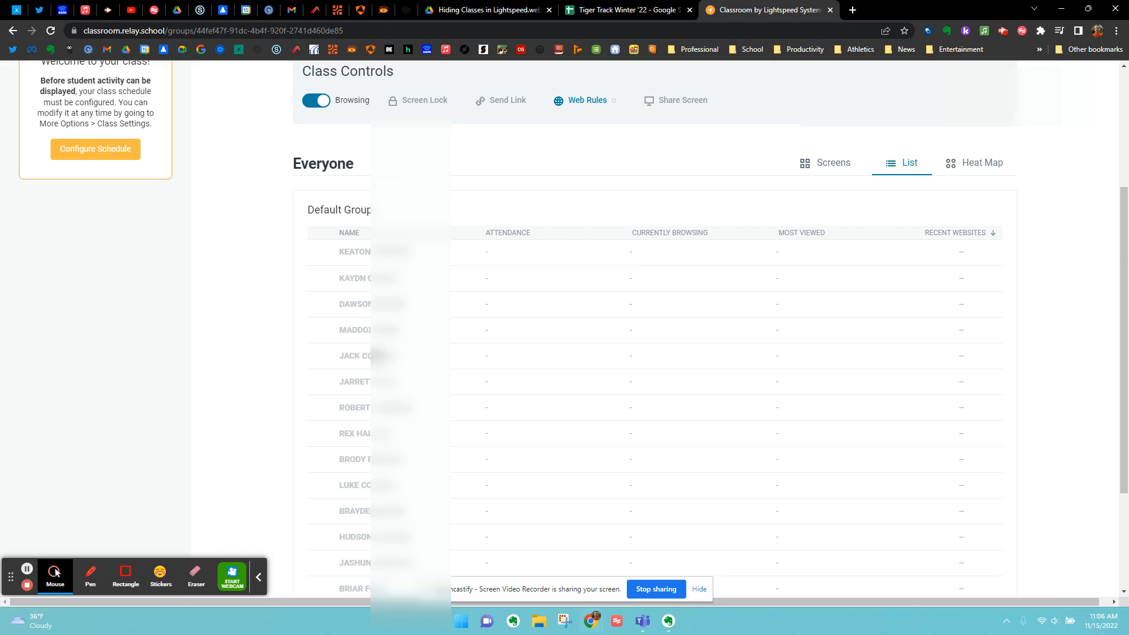
pyautogui.scroll(-2, 376, 356)
pyautogui.scroll(3, 373, 363)
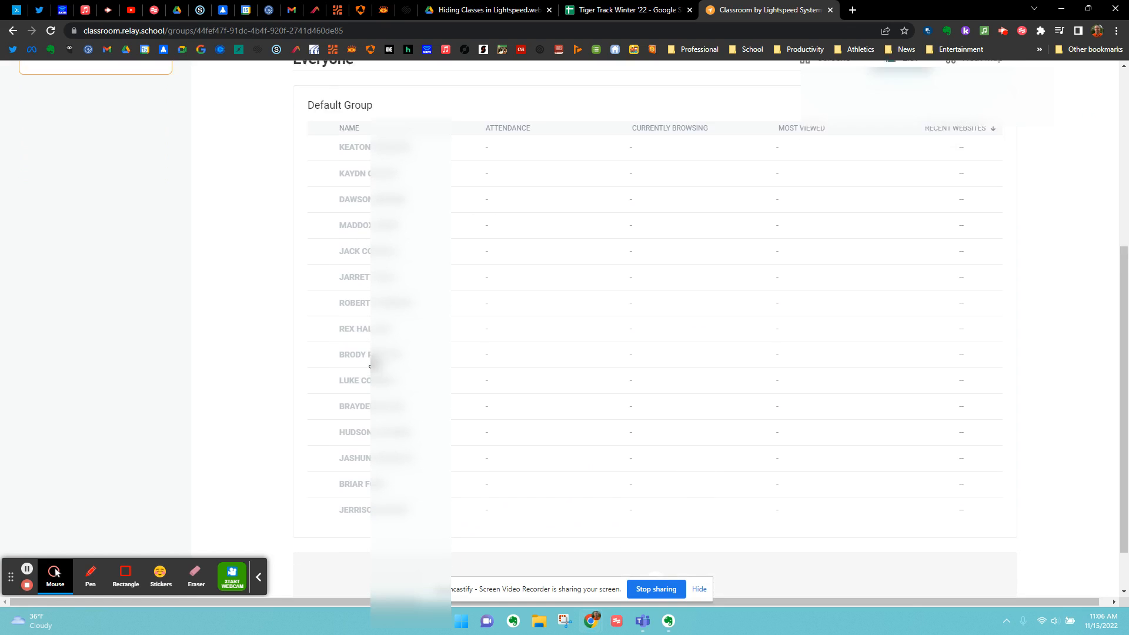
pyautogui.scroll(-1, 385, 337)
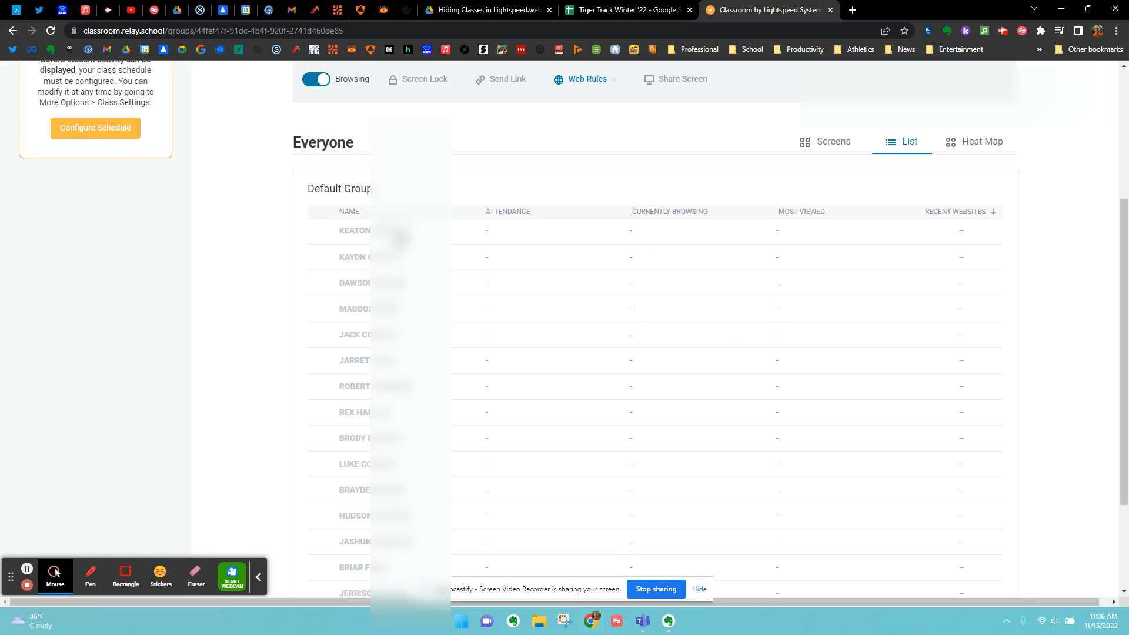
pyautogui.click(382, 236)
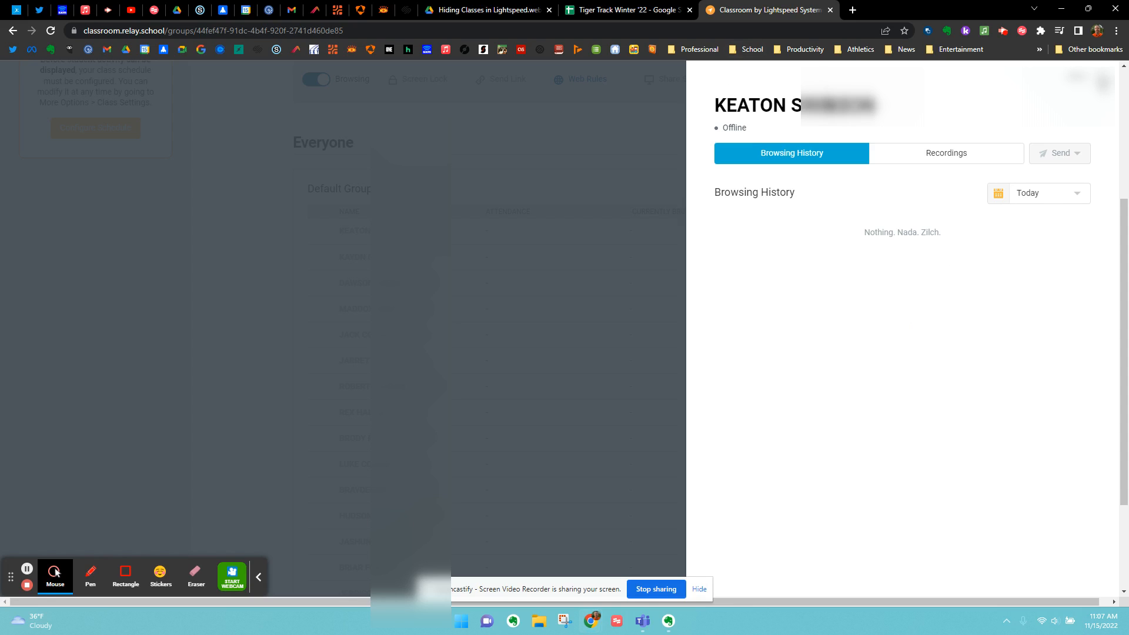
pyautogui.click(1103, 83)
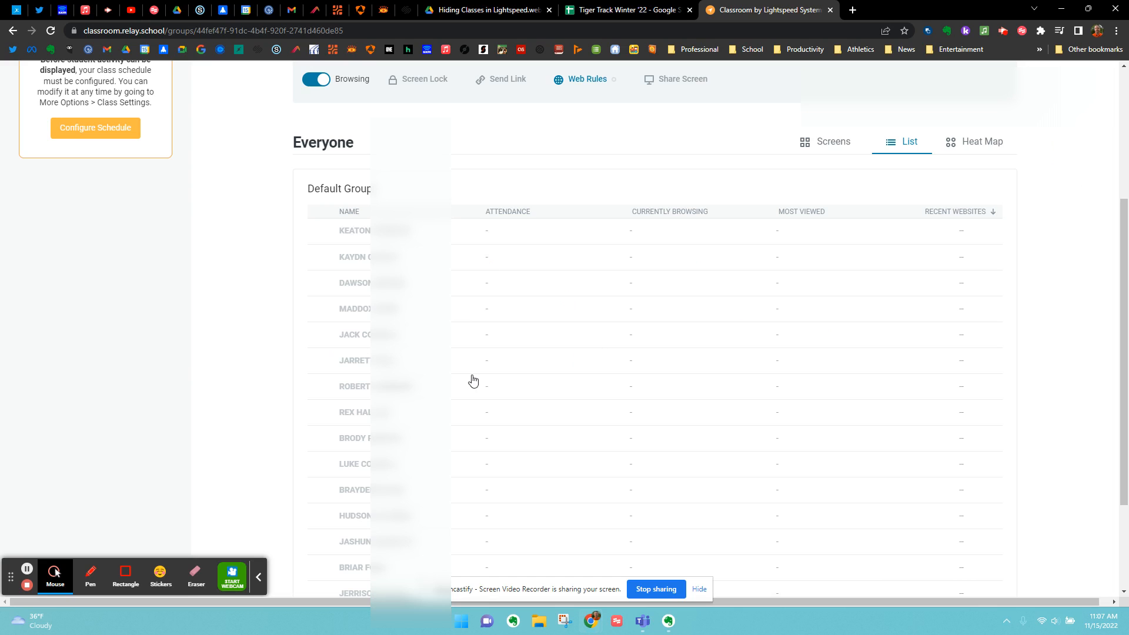
# - Look through the whole student list, from the class controls down to the Create Group area
pyautogui.scroll(-3, 482, 382)
pyautogui.scroll(6, 486, 383)
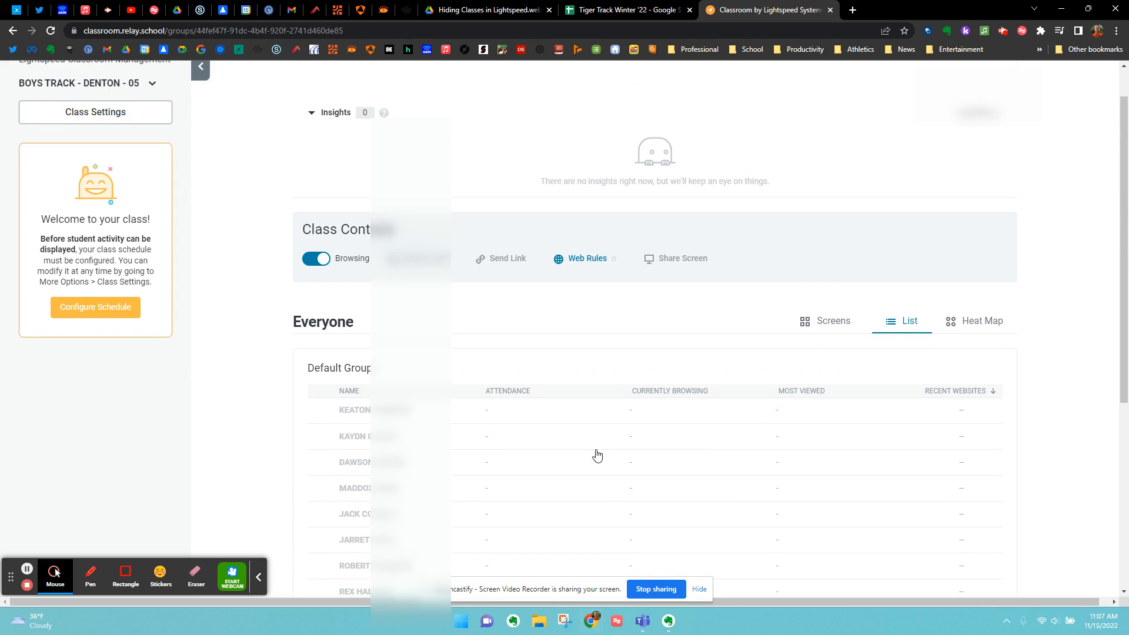
pyautogui.scroll(-5, 597, 455)
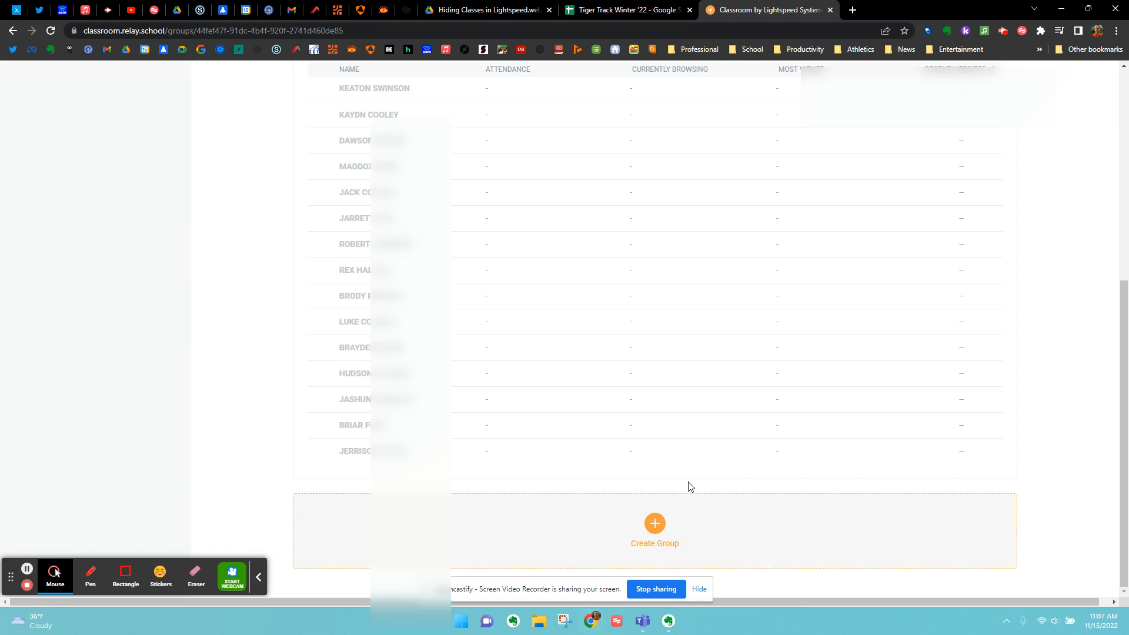
pyautogui.scroll(4, 649, 500)
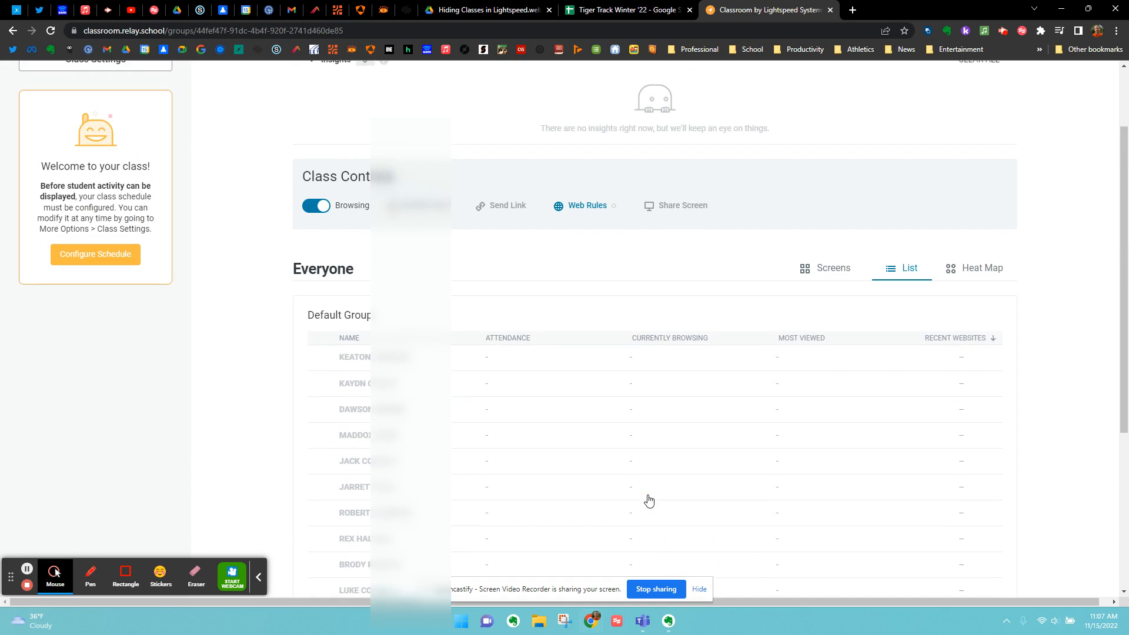
pyautogui.scroll(-3, 649, 496)
pyautogui.scroll(-1, 649, 492)
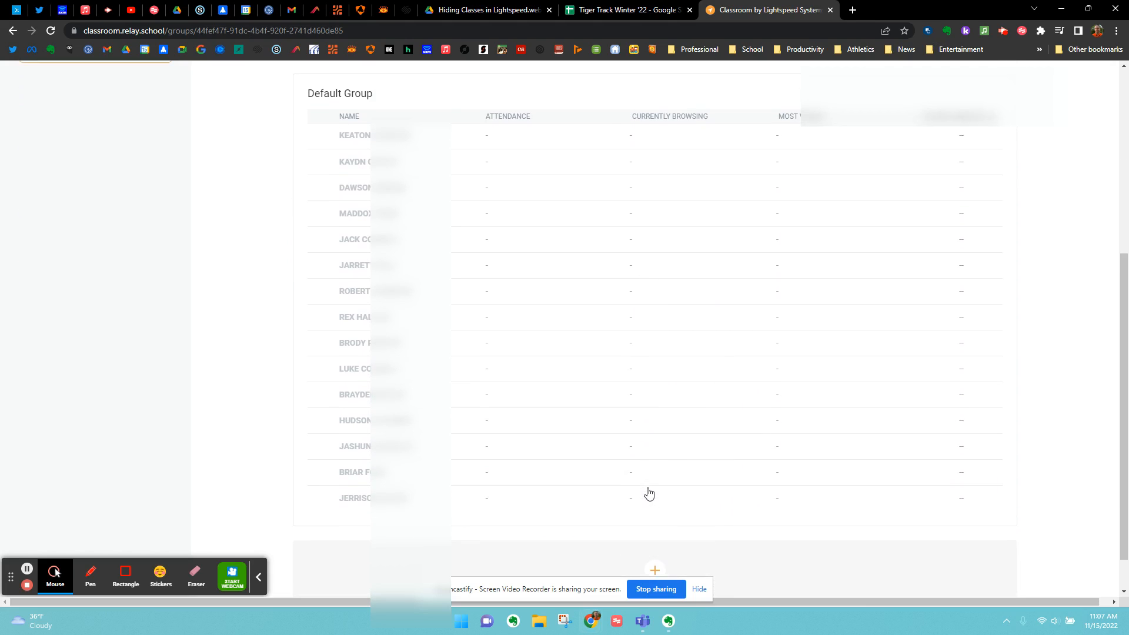
pyautogui.scroll(2, 649, 491)
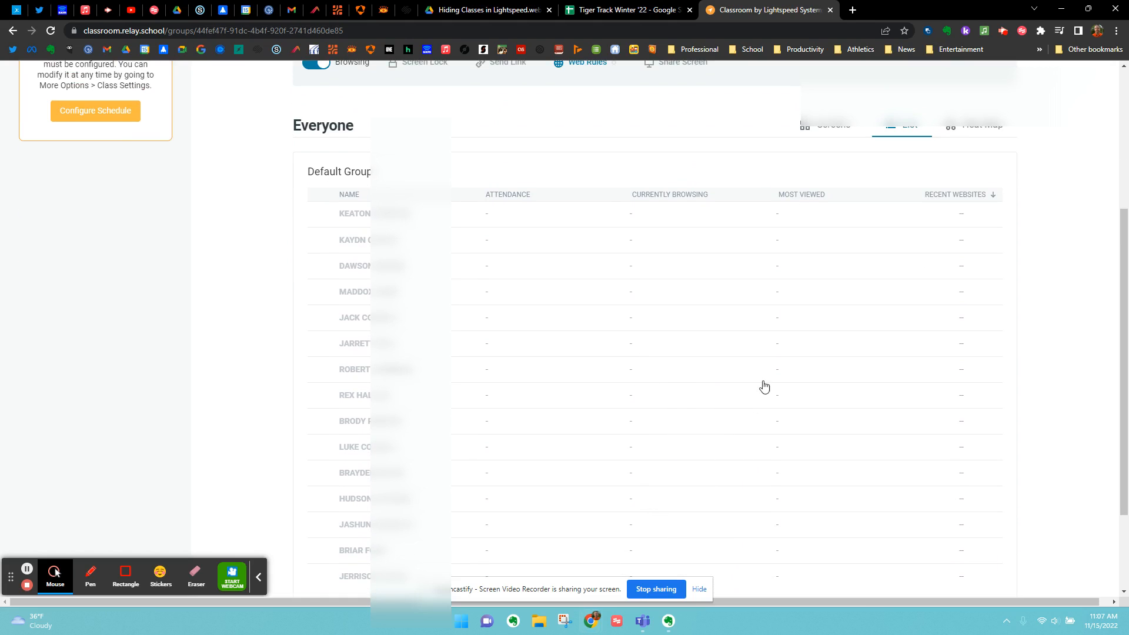
# - Show the students as a Heat Map and check the second student's browsing history for today
pyautogui.click(964, 125)
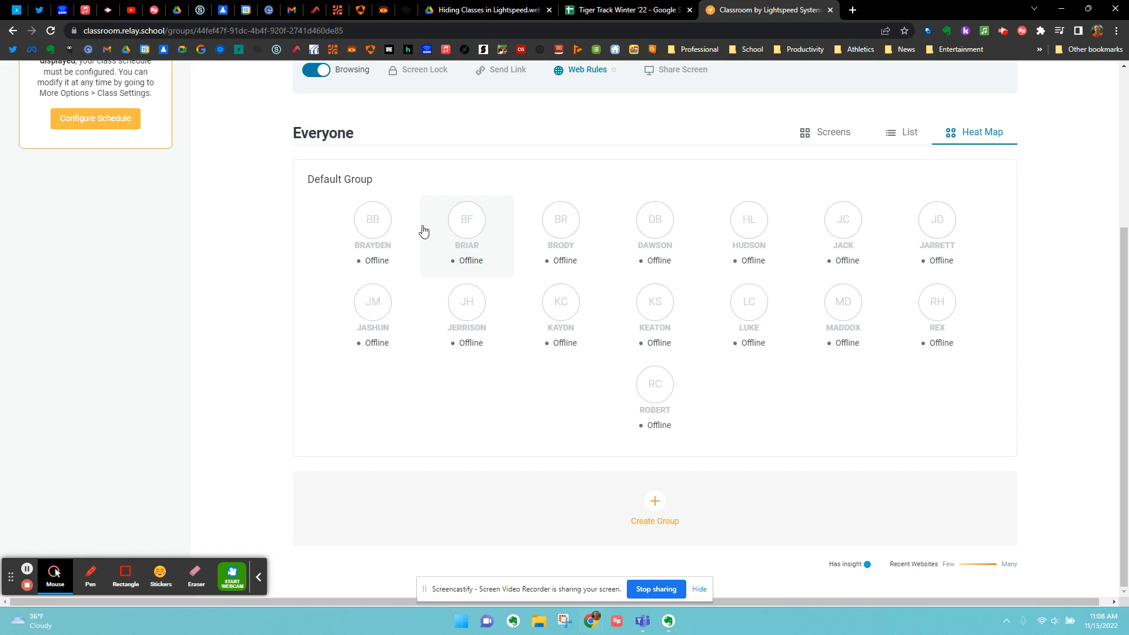
pyautogui.click(463, 231)
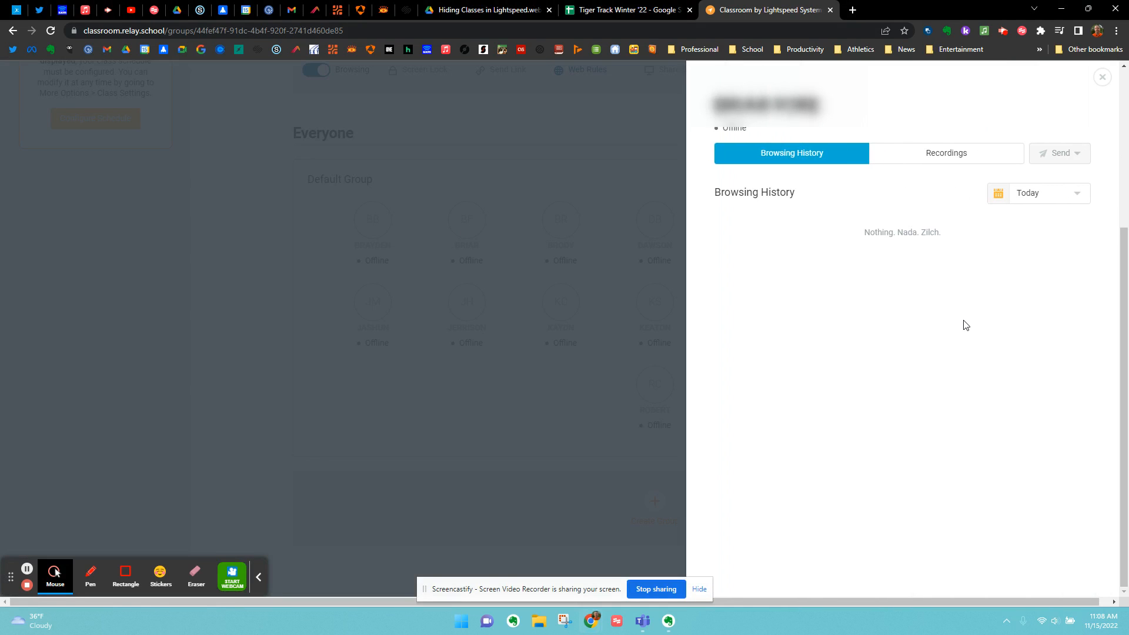
pyautogui.click(1102, 77)
pyautogui.scroll(2, 458, 346)
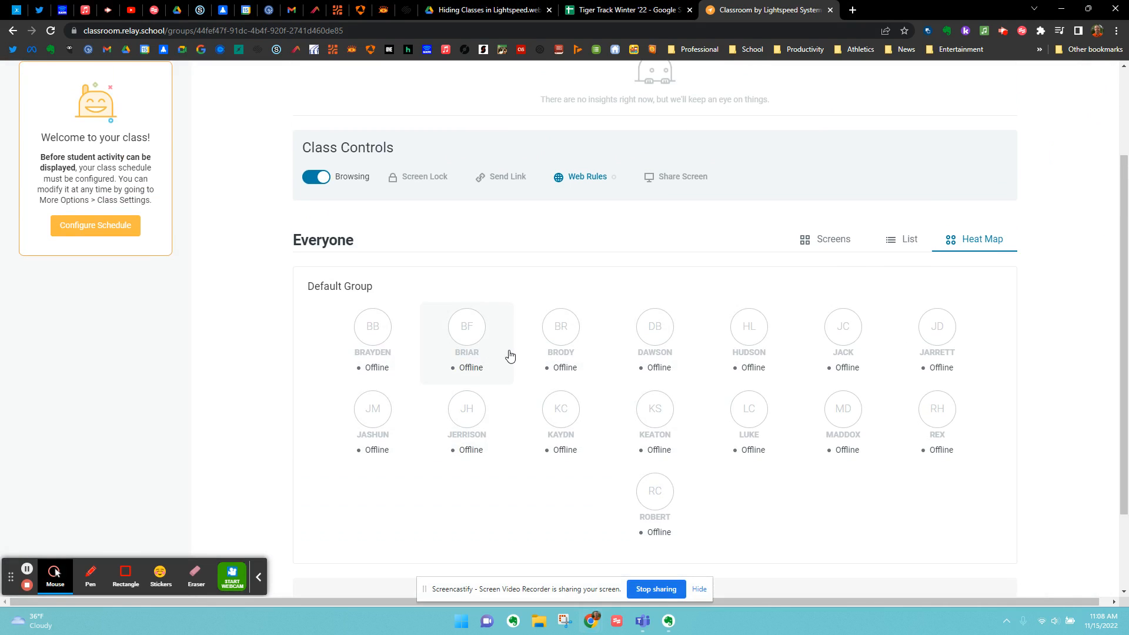
# - Switch the student display back to the Screens view and return to the class controls
pyautogui.scroll(-2, 620, 395)
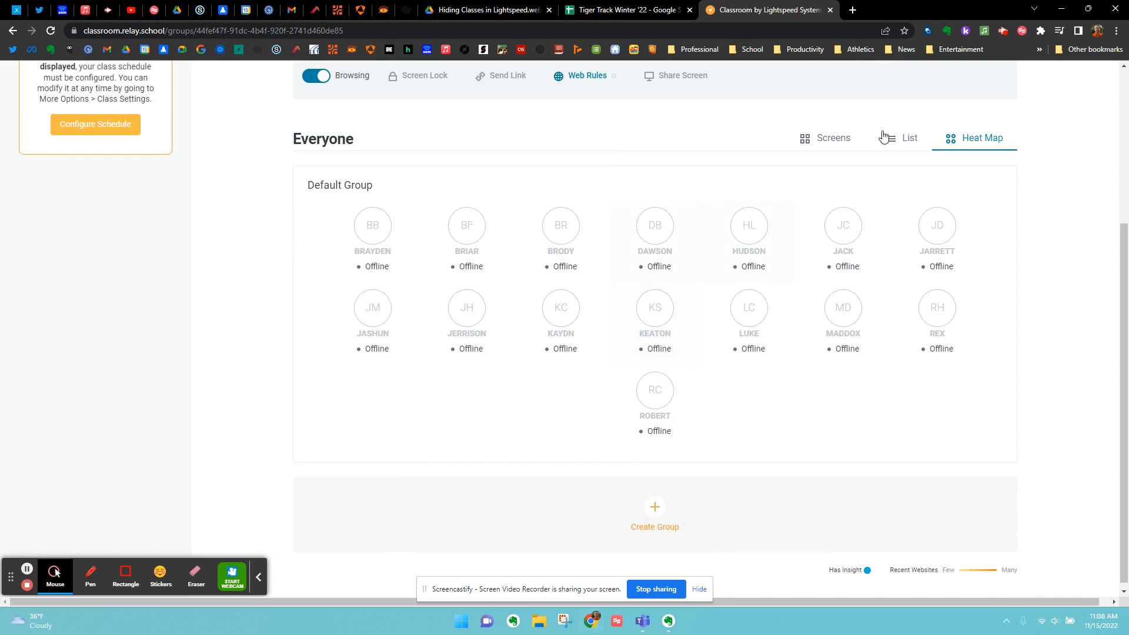
pyautogui.click(830, 142)
pyautogui.scroll(2, 499, 358)
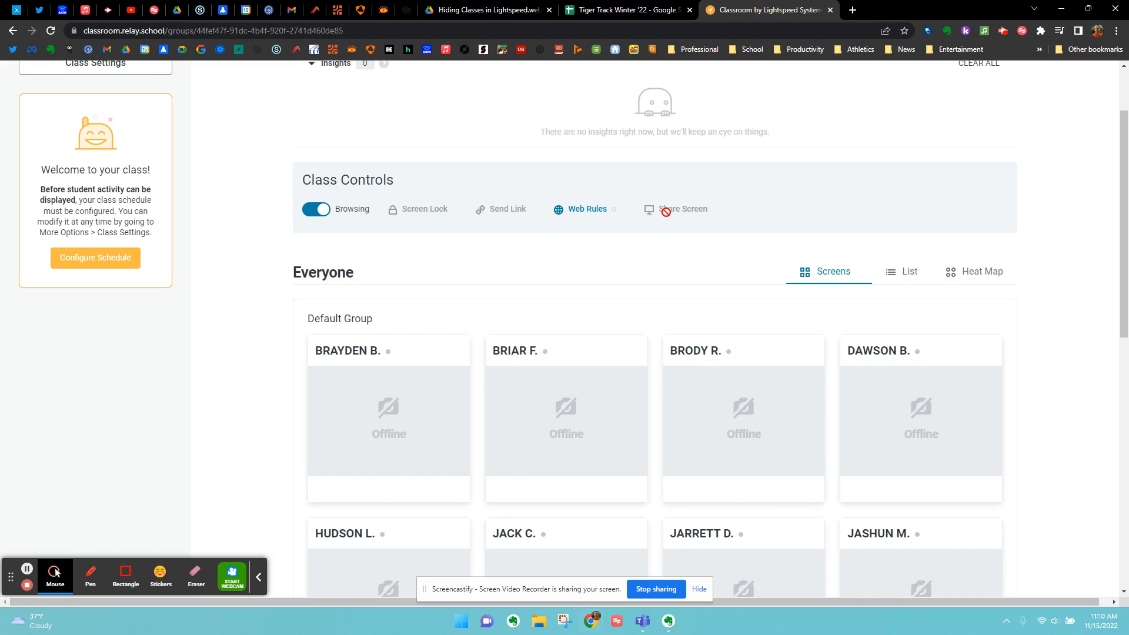
# - Open the class's Web Rules and choose Allow to view its allow lists and custom URL settings
pyautogui.click(588, 215)
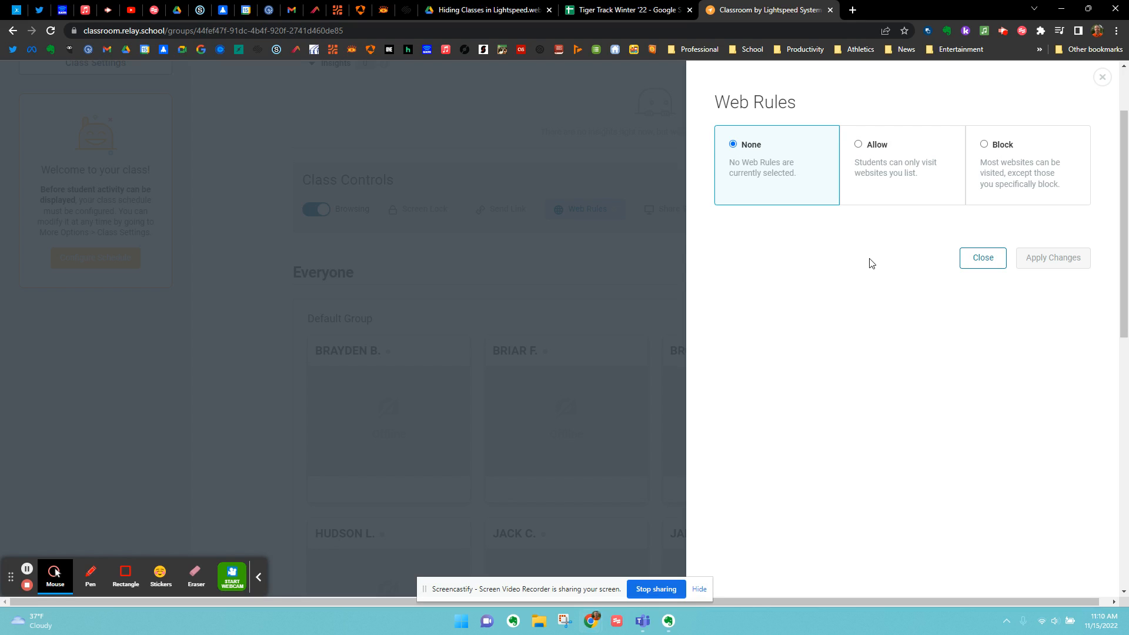
pyautogui.click(859, 146)
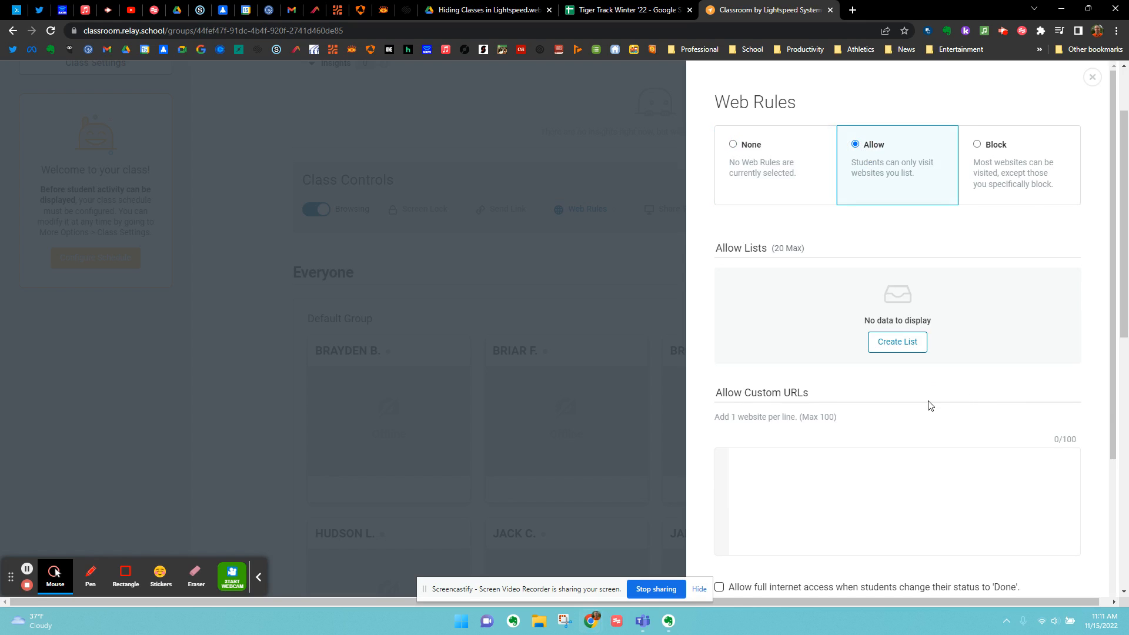
pyautogui.scroll(-1, 699, 437)
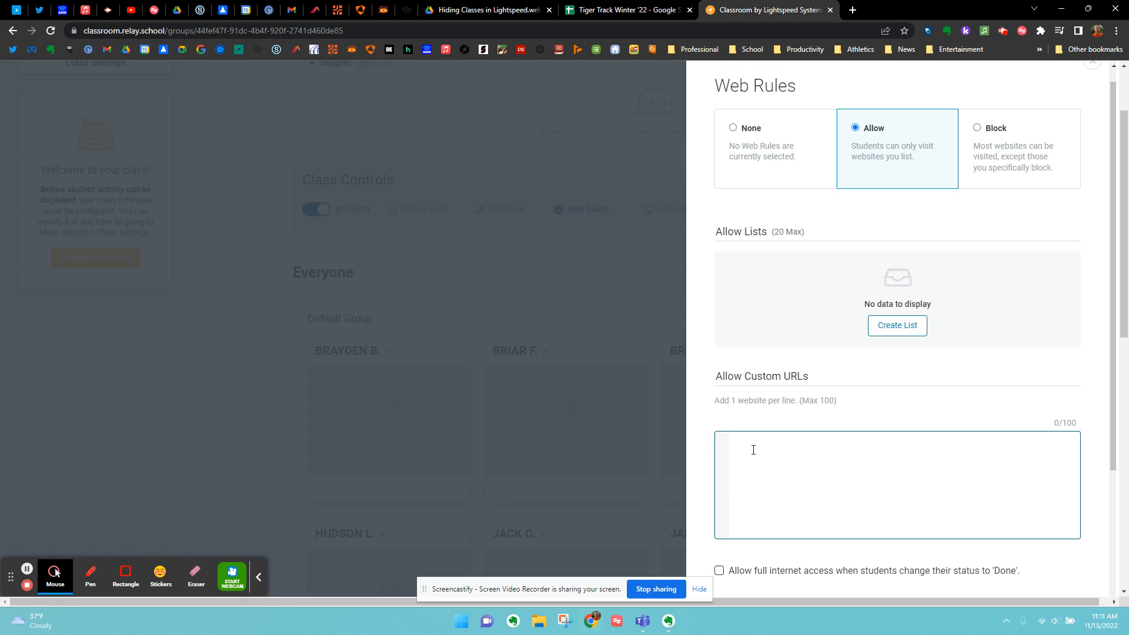
# - Choose Block in the web rules and review its block lists, custom URLs and full internet access option
pyautogui.click(978, 129)
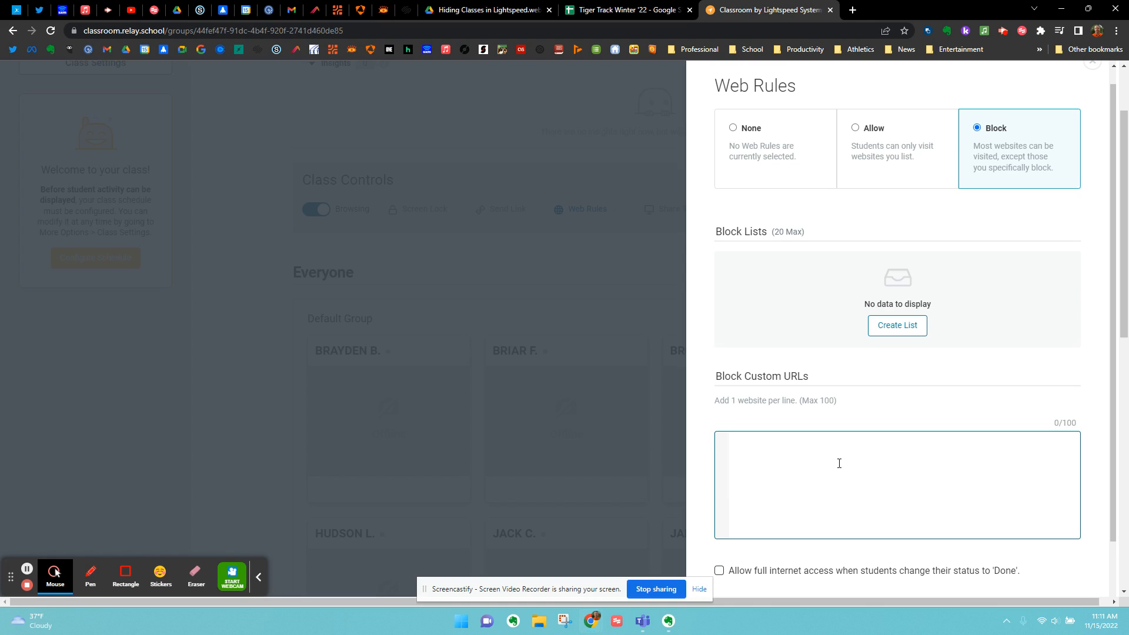
pyautogui.scroll(-1, 764, 470)
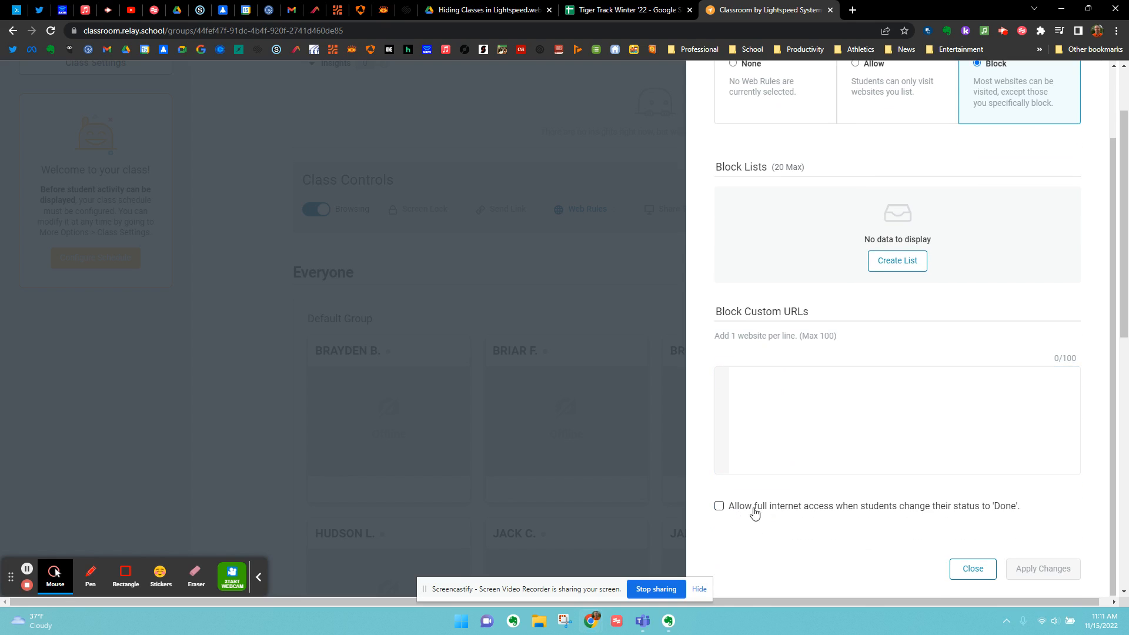
pyautogui.scroll(1, 831, 517)
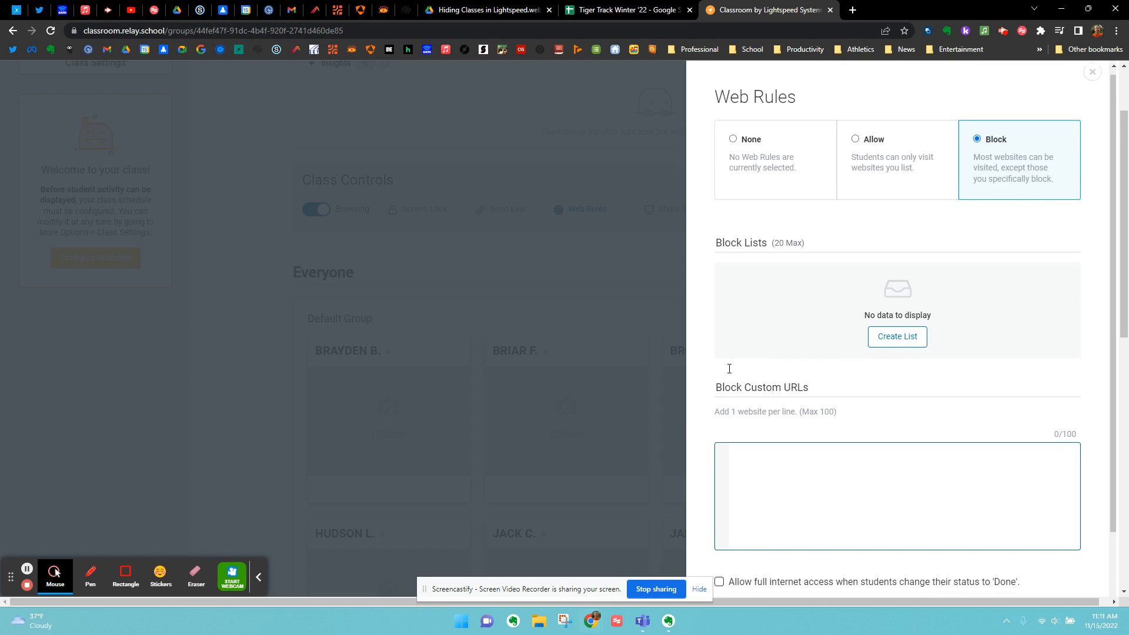
pyautogui.scroll(-1, 725, 370)
# - Return the web rules to Allow and review its full internet access and single sign-on options
pyautogui.click(883, 110)
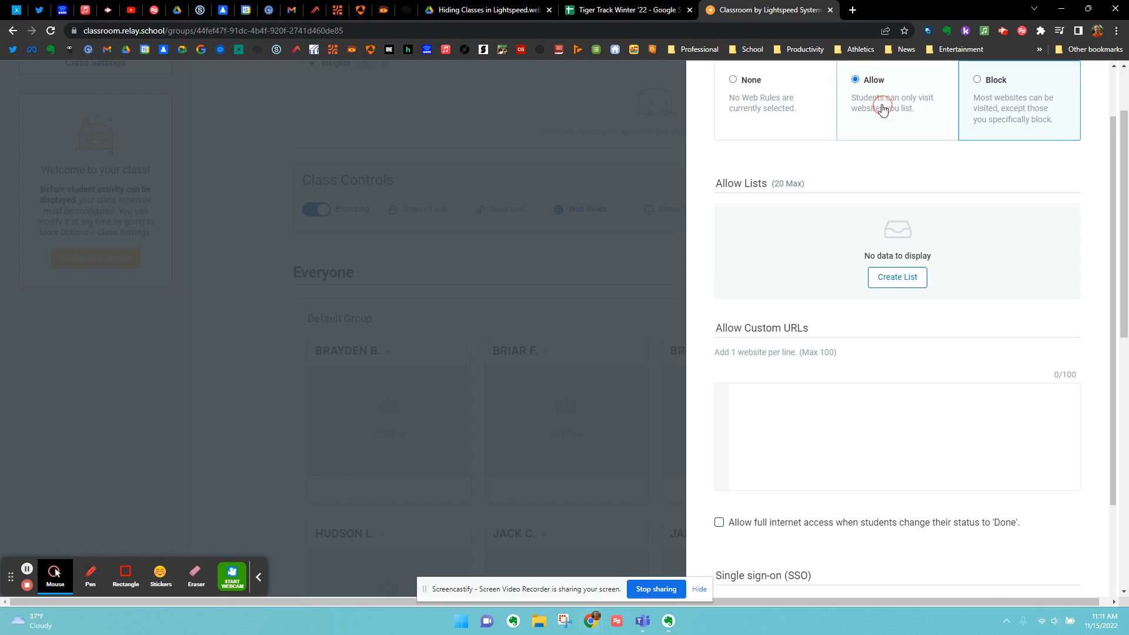
pyautogui.scroll(-2, 953, 409)
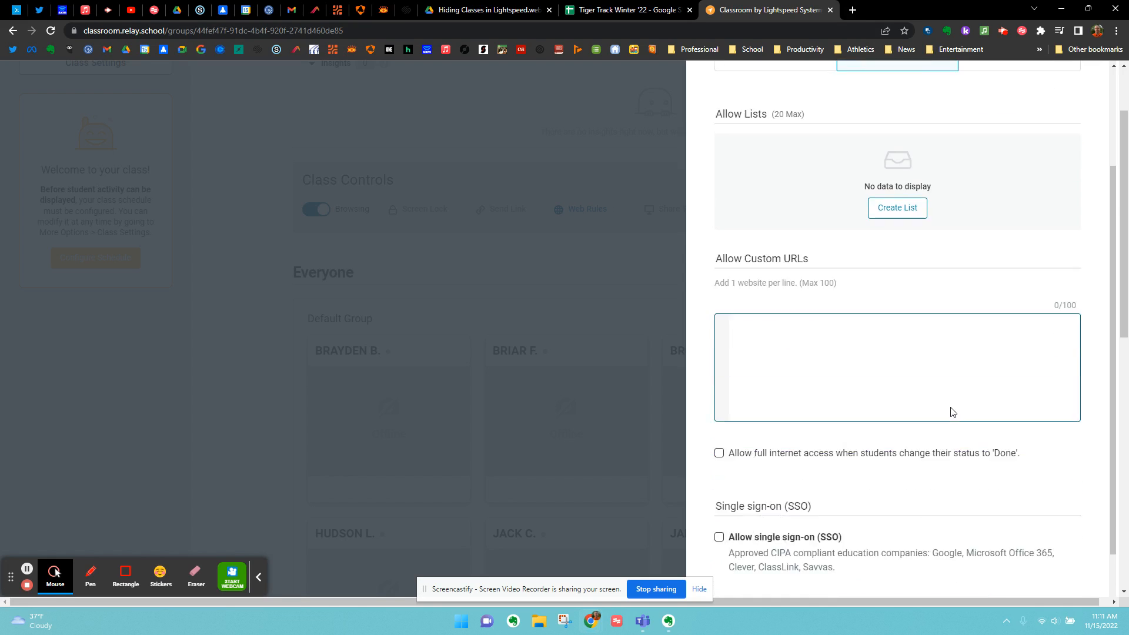
pyautogui.scroll(3, 958, 411)
# - Set the web rules back to None and close them without applying changes
pyautogui.click(756, 155)
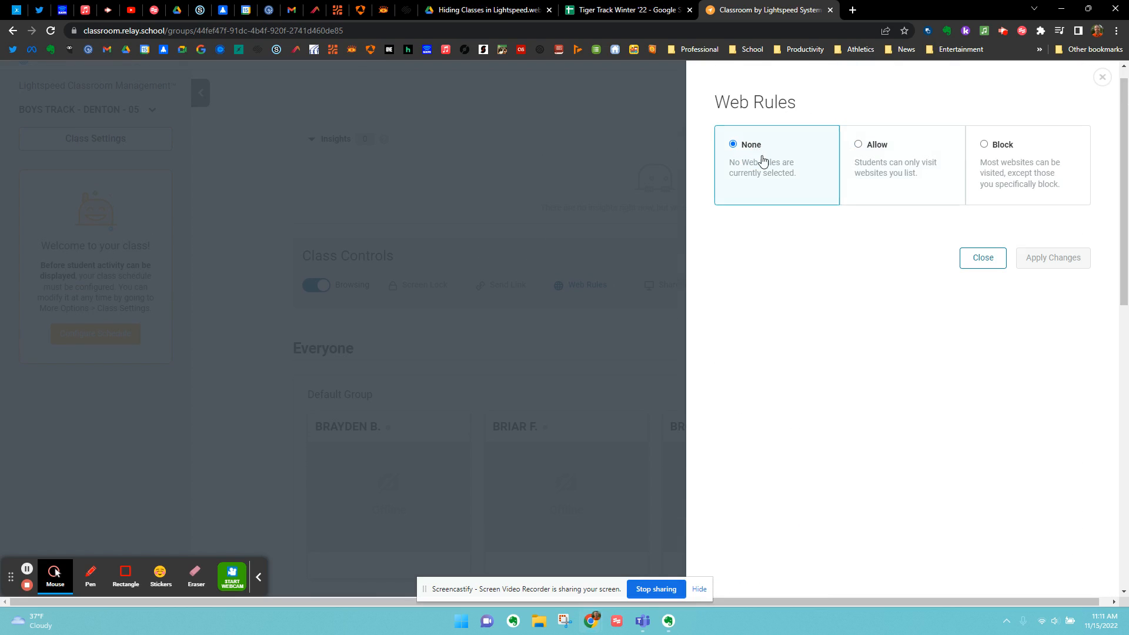
pyautogui.scroll(-3, 987, 283)
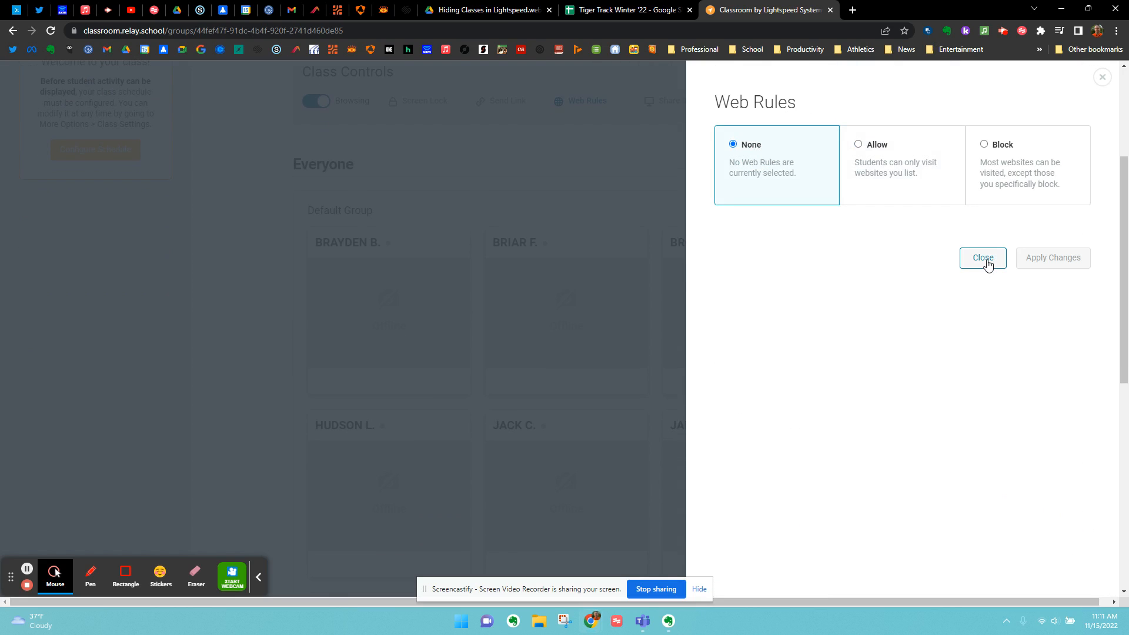
pyautogui.click(983, 258)
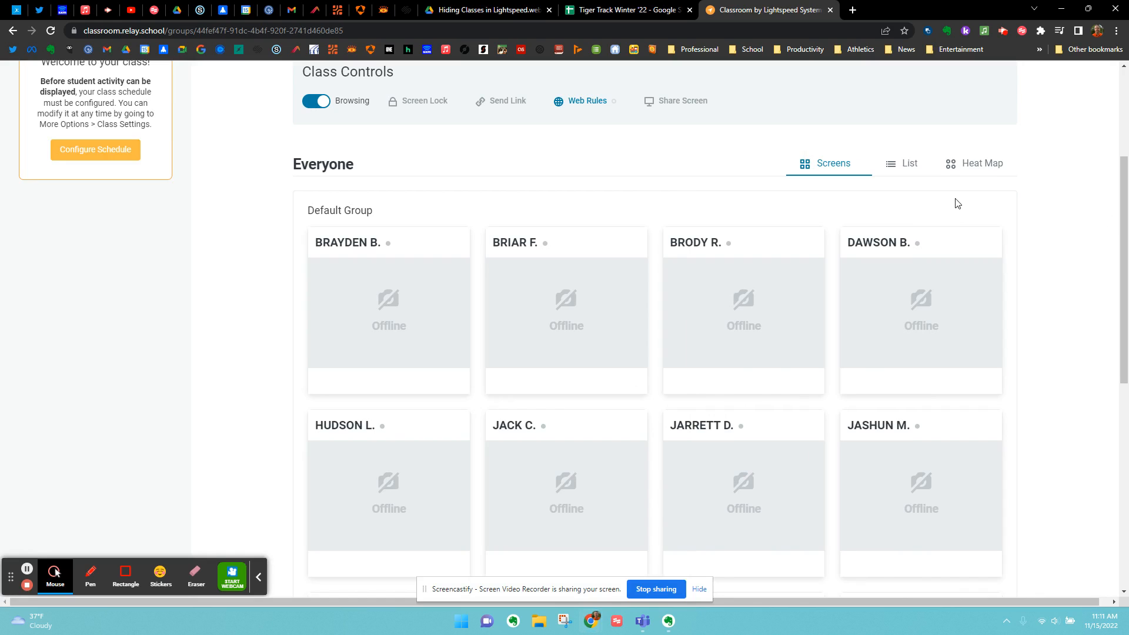
# - Look over the class controls and the student screens in the Default Group
pyautogui.scroll(3, 560, 196)
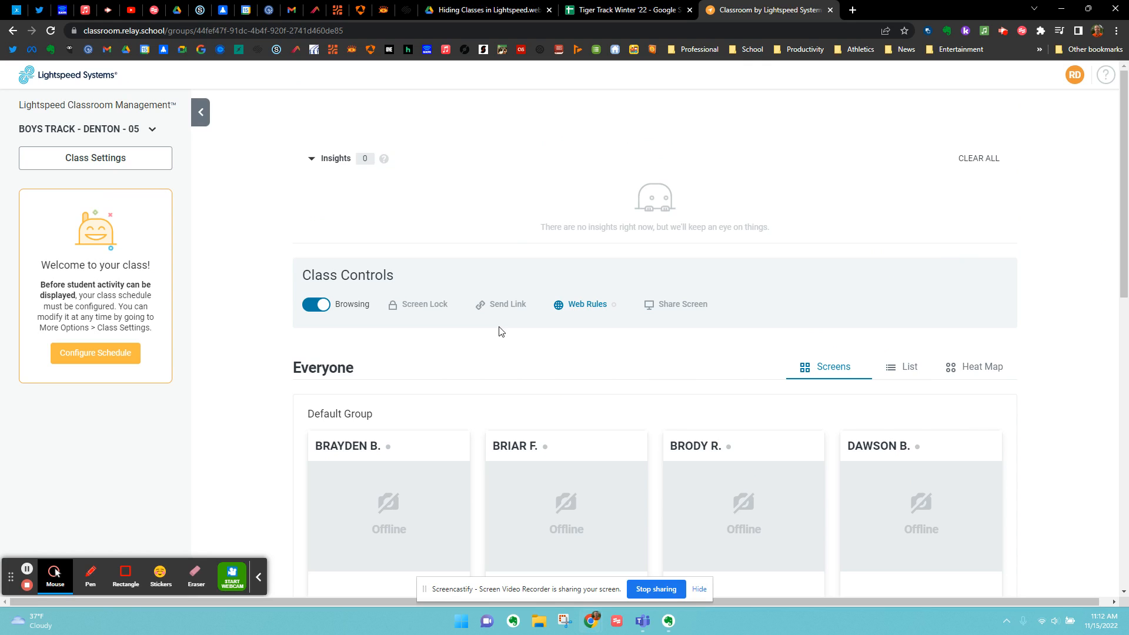
pyautogui.scroll(-8, 717, 379)
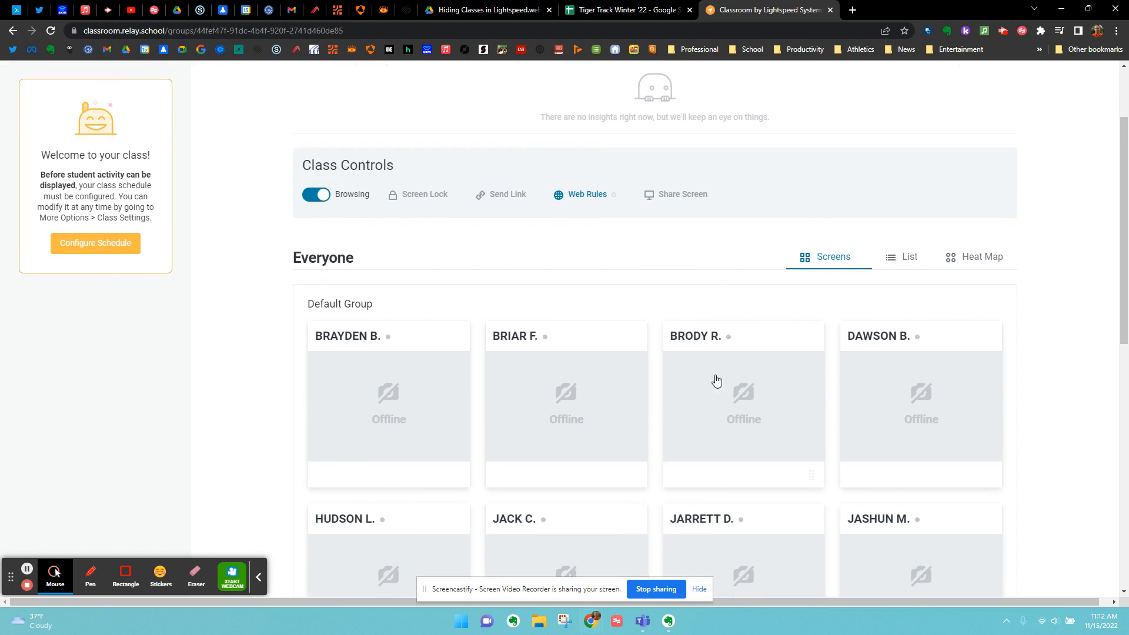
pyautogui.scroll(-4, 717, 379)
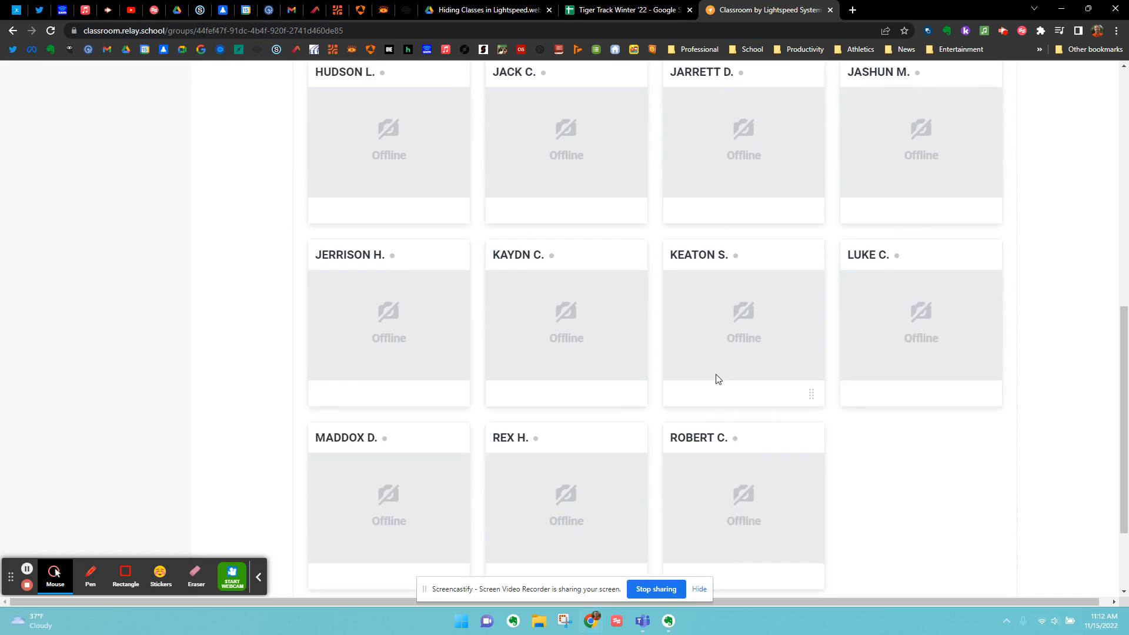
pyautogui.scroll(8, 717, 379)
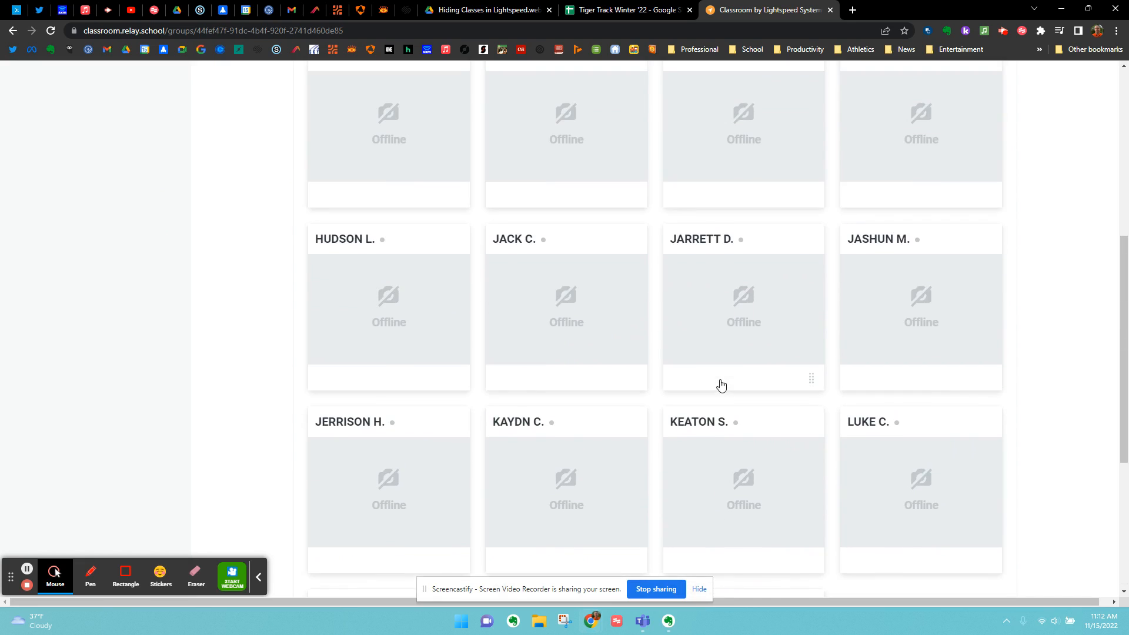